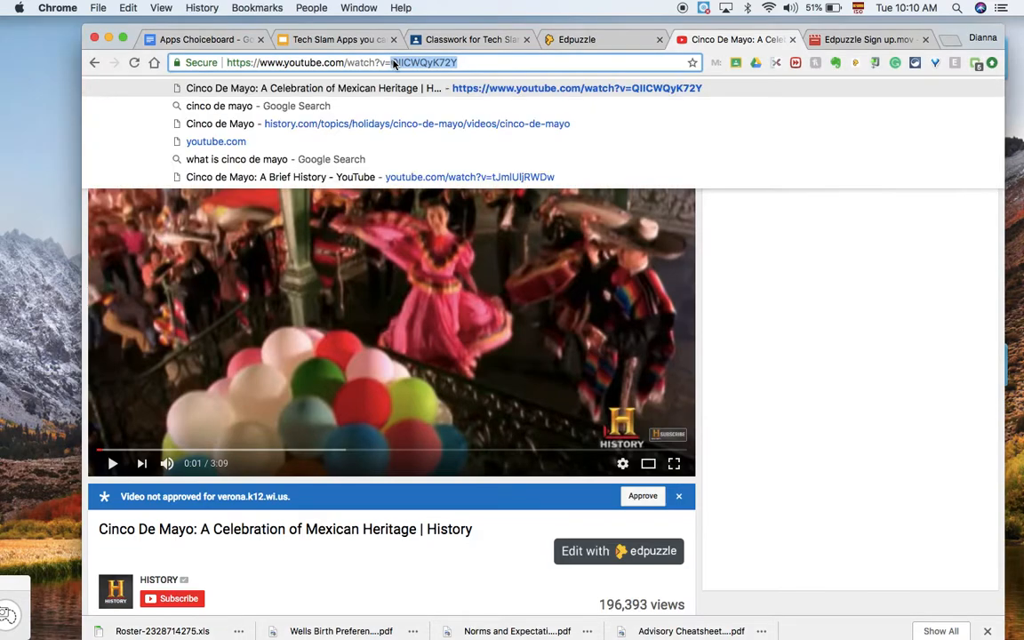
# Copy the Cinco De Mayo video's YouTube URL and use it in Edpuzzle's YouTube search to open the video for editing
pyautogui.click(393, 62)
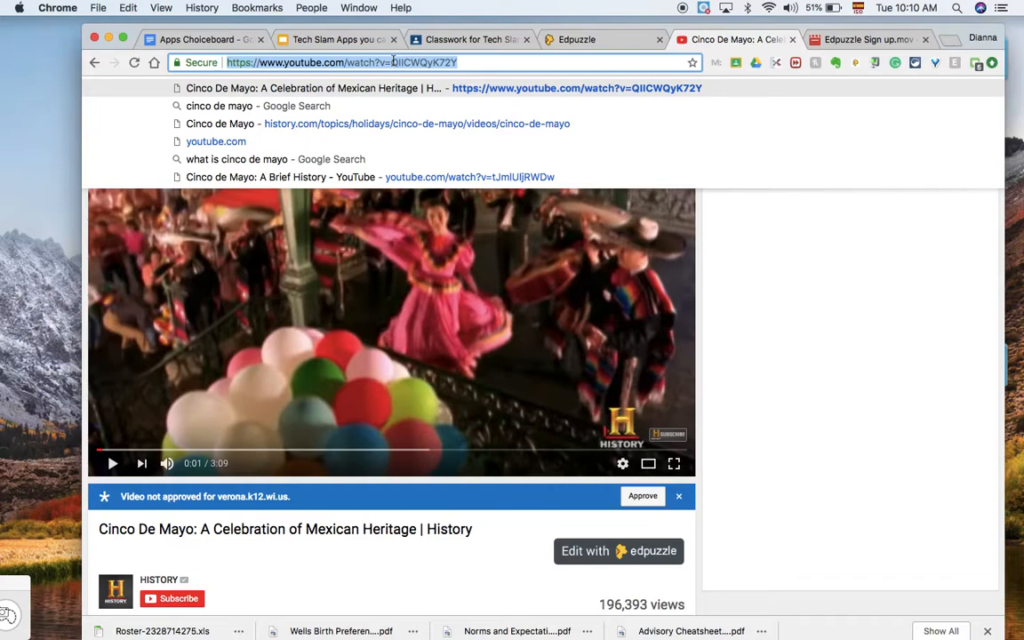
pyautogui.click(561, 42)
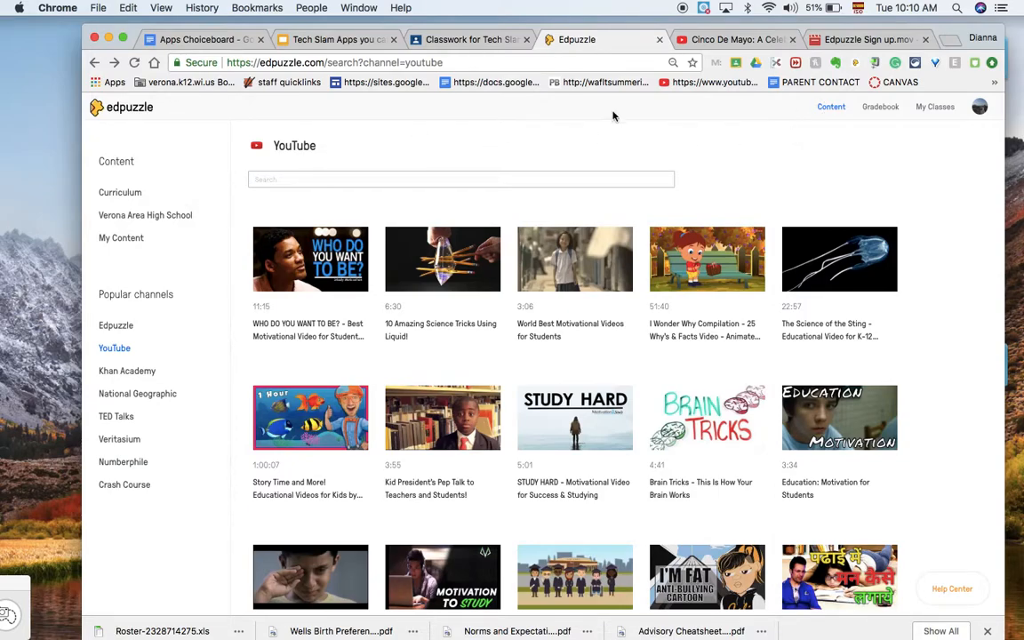
pyautogui.click(259, 180)
pyautogui.click(262, 180)
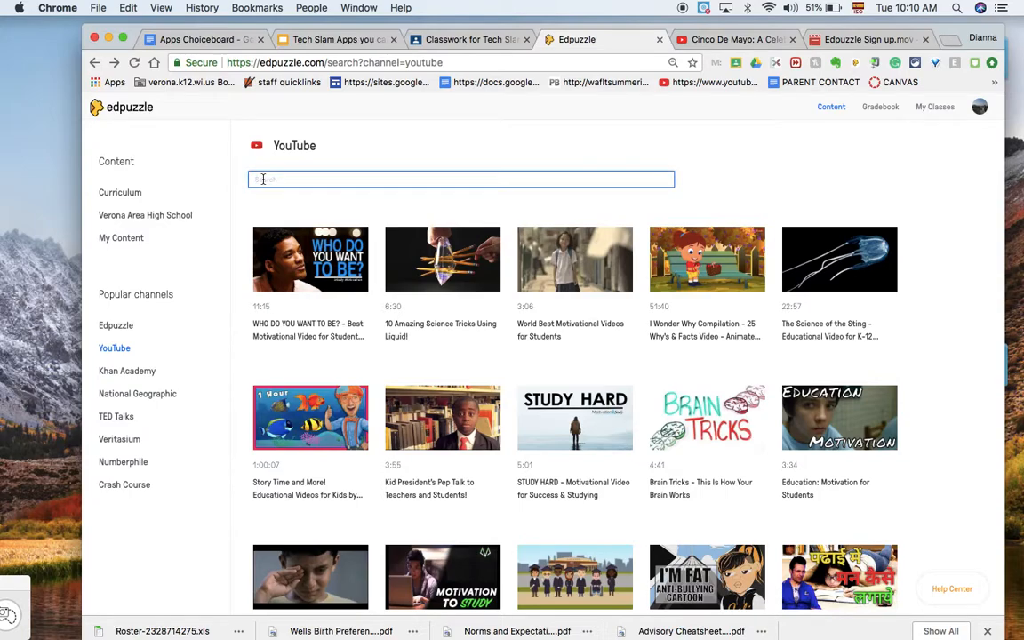
pyautogui.press('super+v')
pyautogui.press('Return')
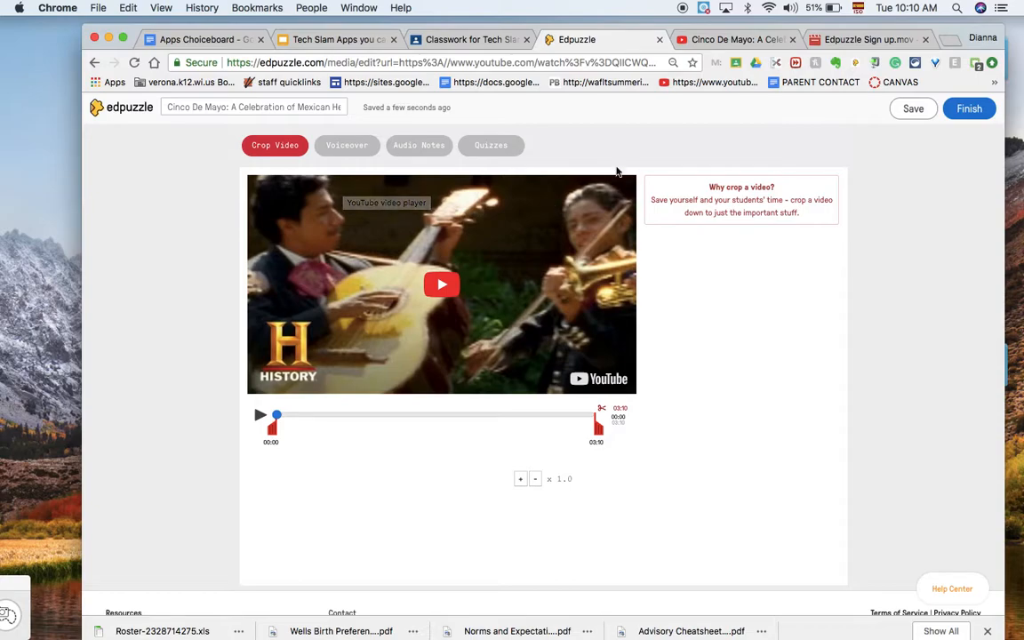
# Rename the video "U1 Culture: Cinco de Mayo"
pyautogui.click(205, 106)
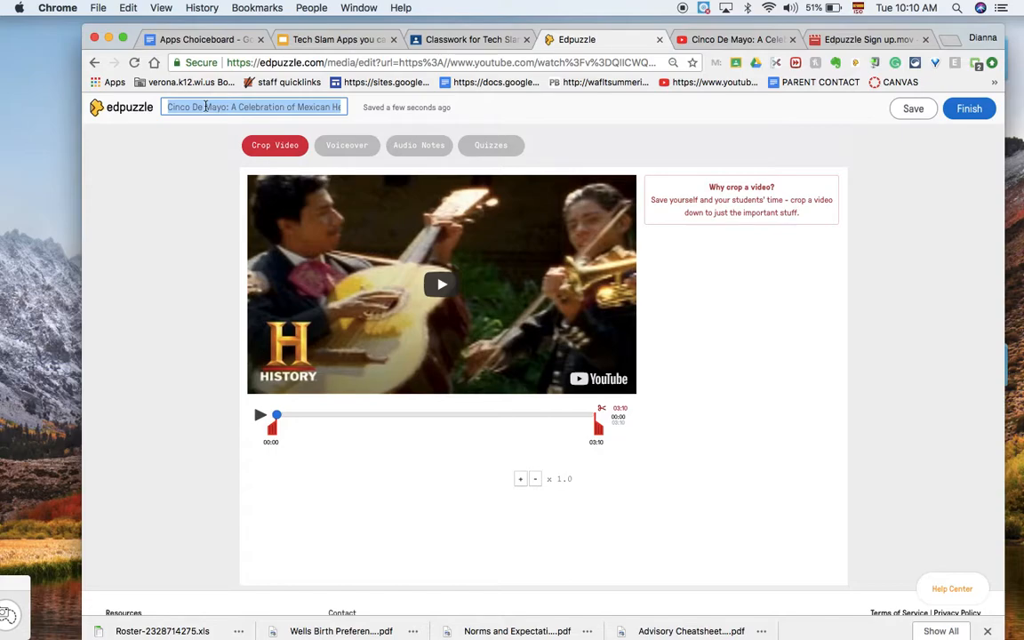
pyautogui.write('U')
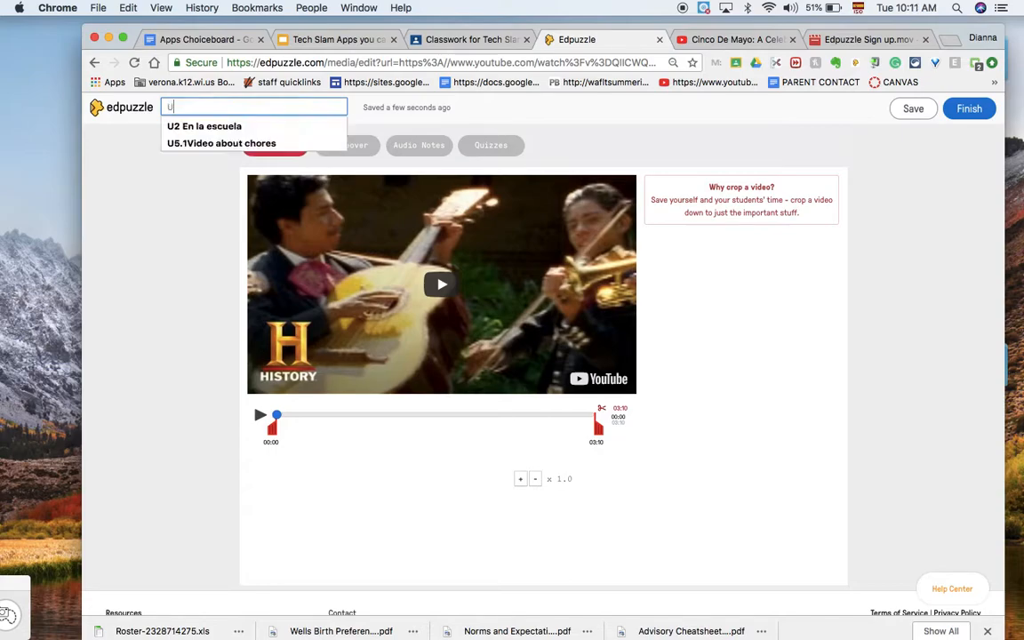
pyautogui.write('1')
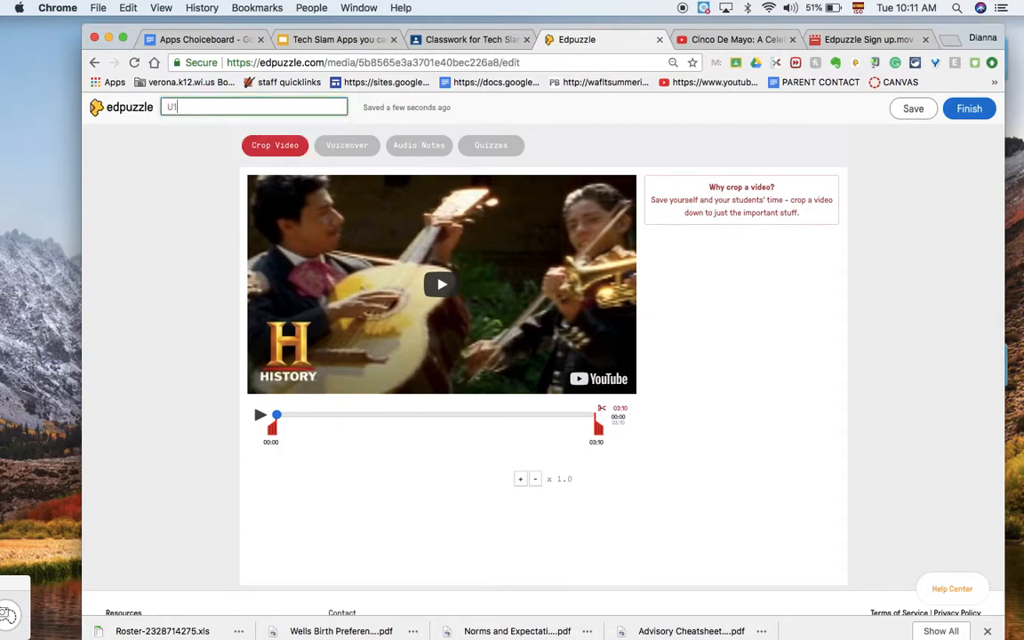
pyautogui.write(' Culture: Cinco de Mayo')
pyautogui.click(211, 107)
pyautogui.click(185, 156)
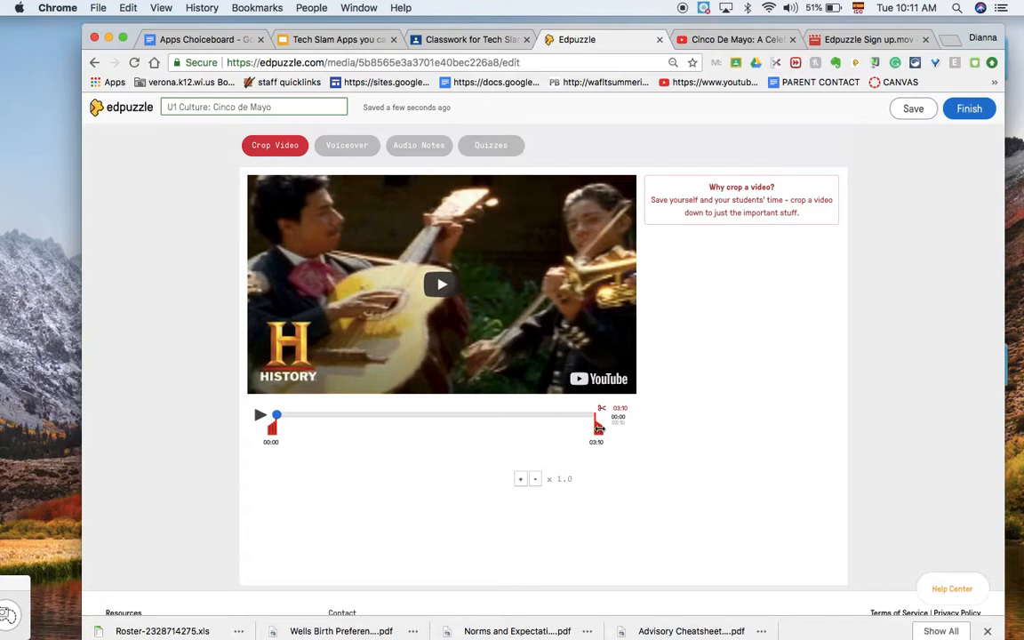
# Try cropping the video to 00:21–02:46, and restore the crop range to the full 00:00–03:10
pyautogui.moveTo(599, 428); pyautogui.dragTo(561, 428)
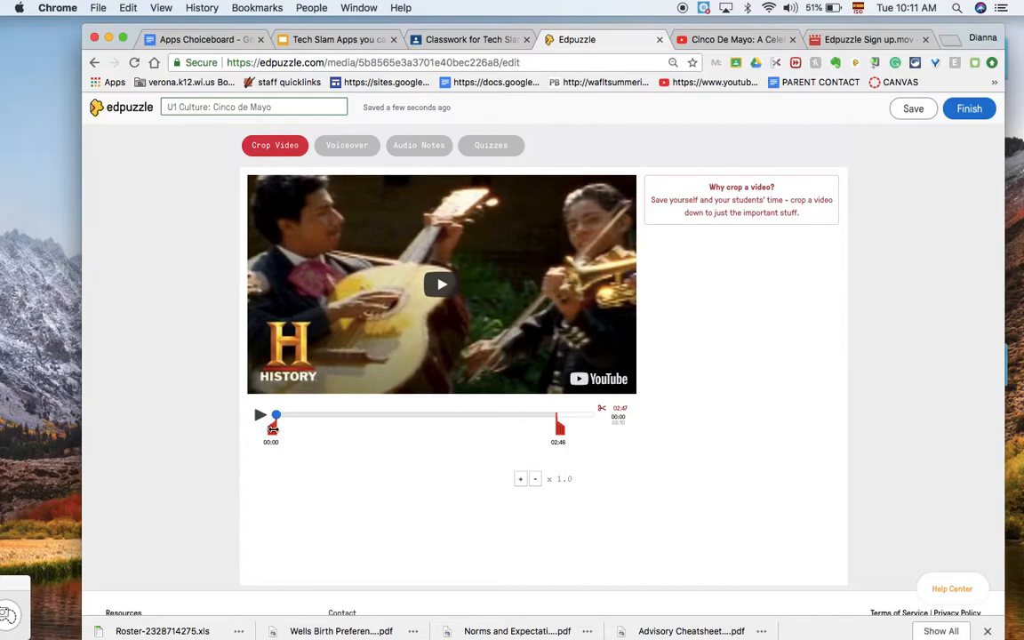
pyautogui.moveTo(273, 428); pyautogui.dragTo(309, 428)
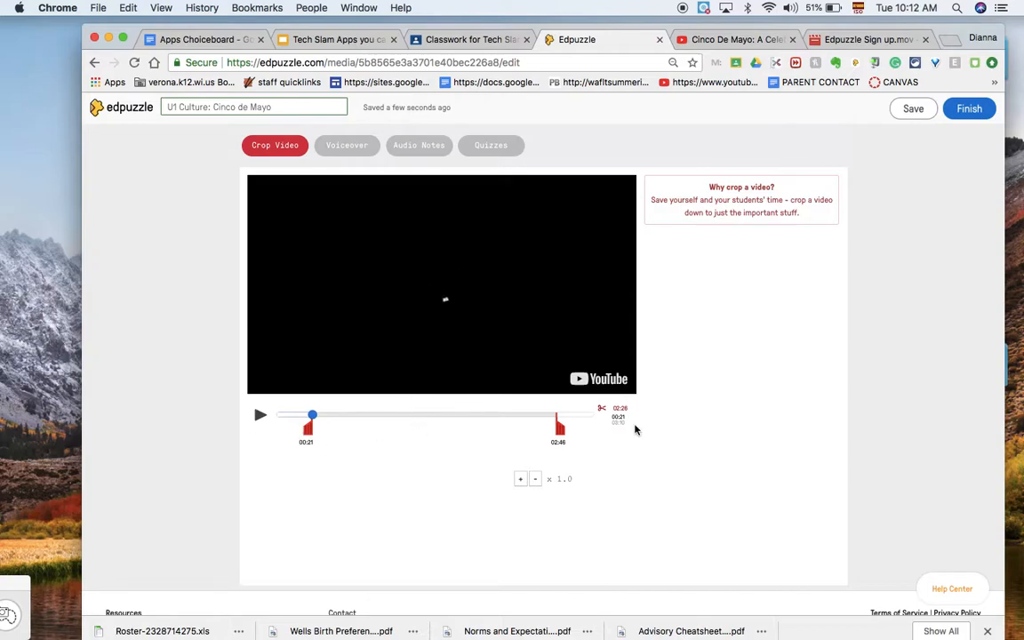
pyautogui.moveTo(308, 428); pyautogui.dragTo(271, 430)
pyautogui.moveTo(558, 429); pyautogui.dragTo(601, 426)
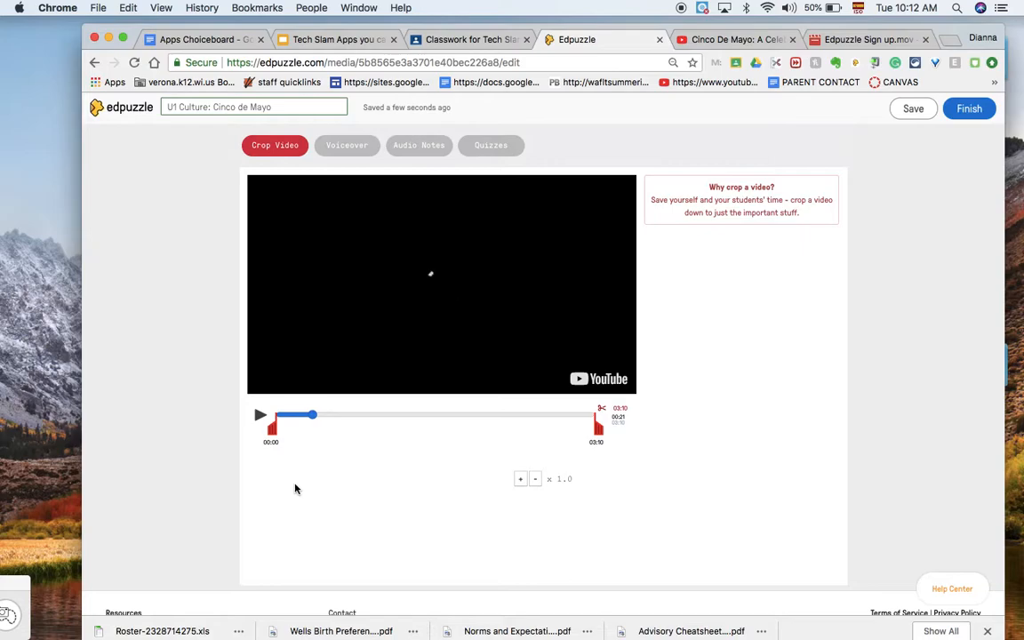
# Look at the voiceover option and record a short audio note at 00:00 in the video
pyautogui.click(356, 150)
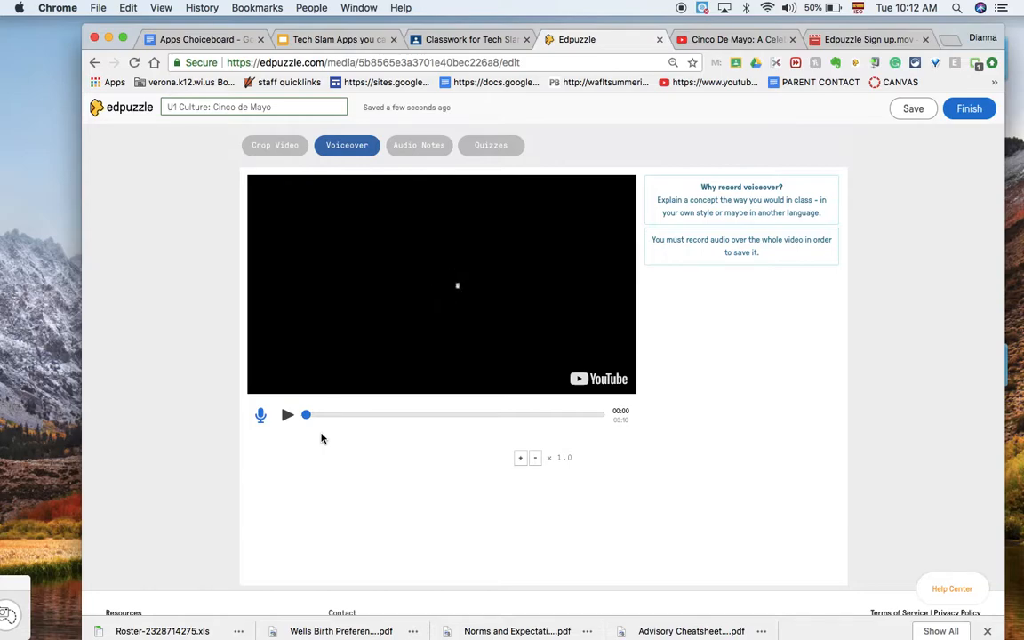
pyautogui.click(422, 149)
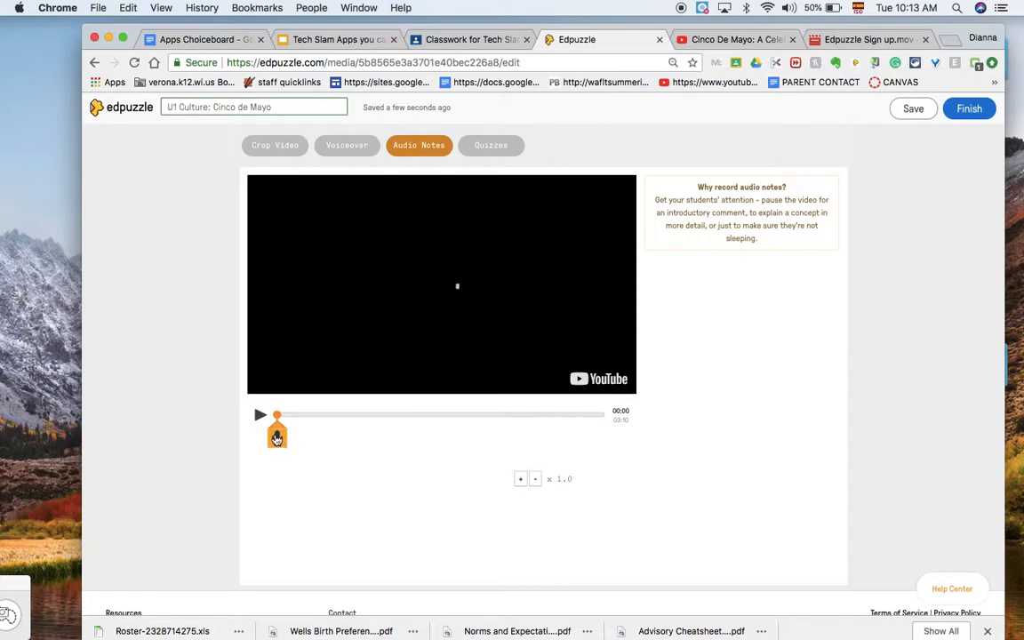
pyautogui.click(277, 437)
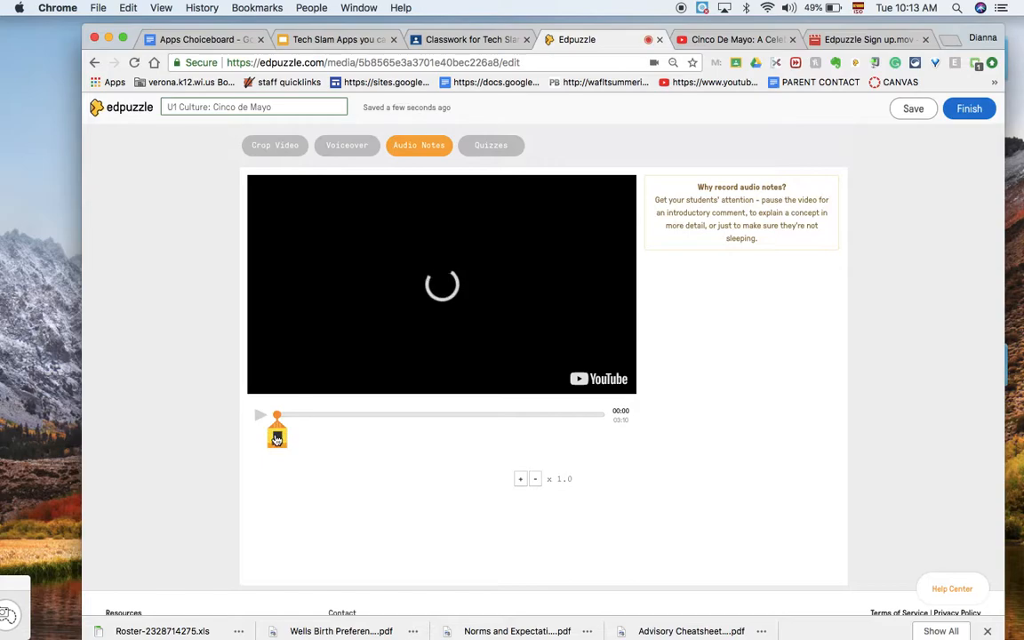
pyautogui.click(277, 437)
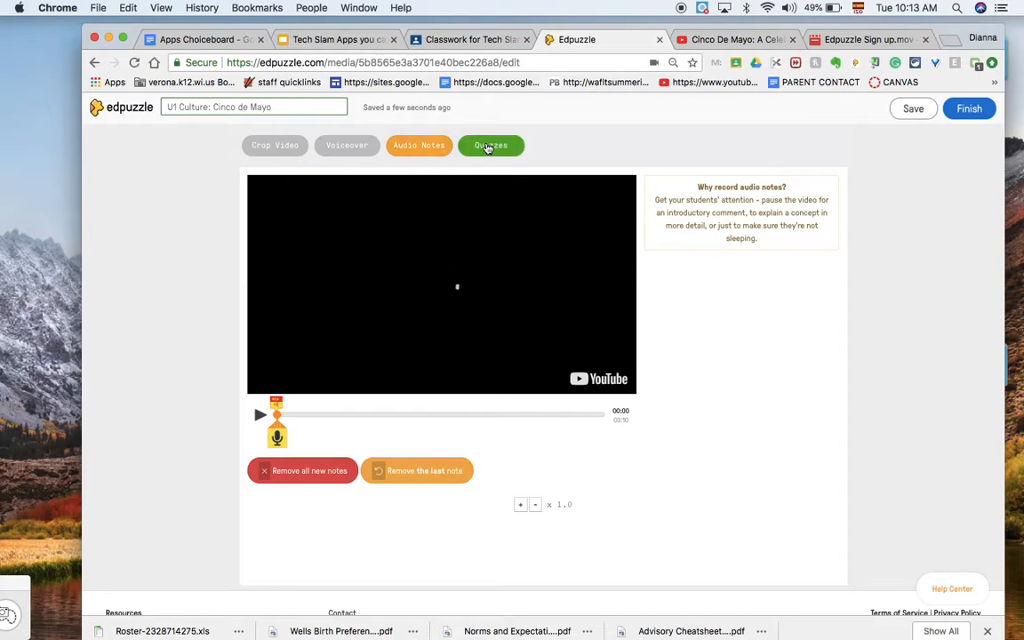
# Try moving the audio note marker along the timeline to 00:22
pyautogui.click(487, 147)
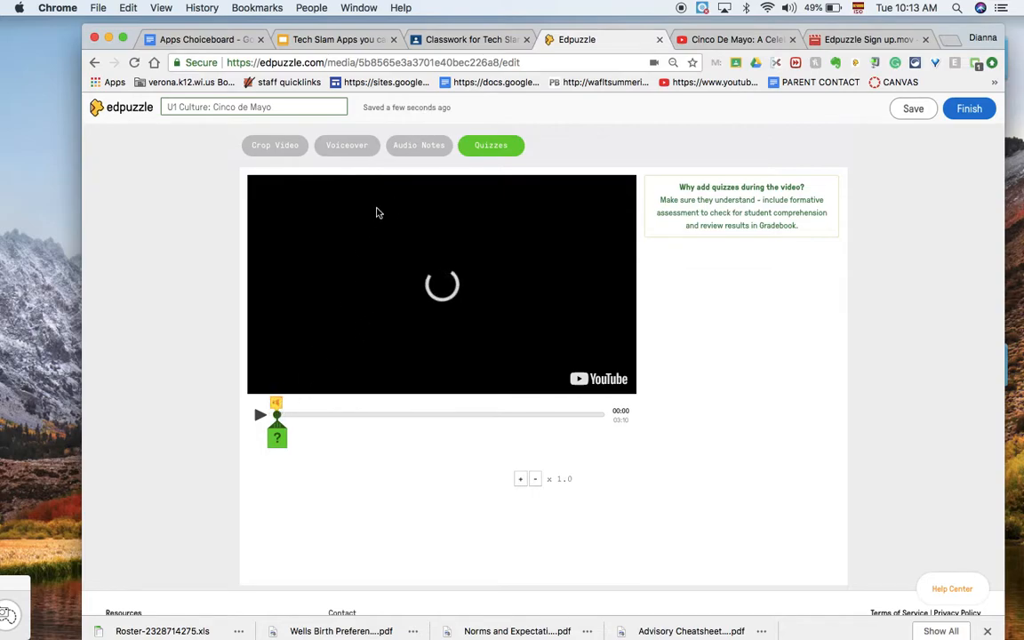
pyautogui.click(413, 144)
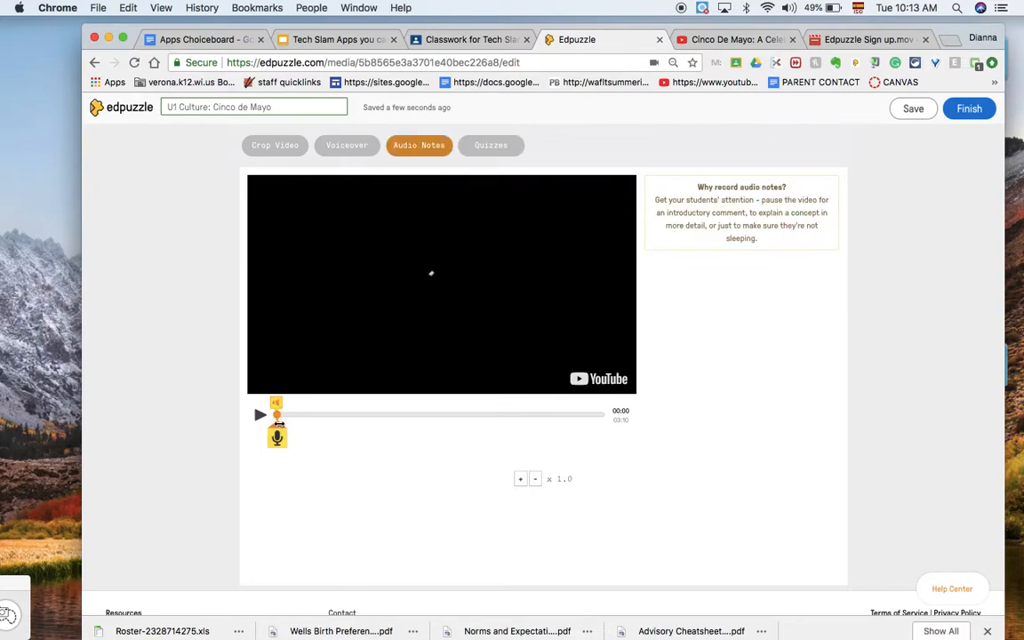
pyautogui.moveTo(279, 424)
pyautogui.mouseDown()
pyautogui.moveTo(540, 433)
pyautogui.moveTo(279, 435)
pyautogui.moveTo(324, 435)
pyautogui.moveTo(315, 421)
pyautogui.mouseUp()
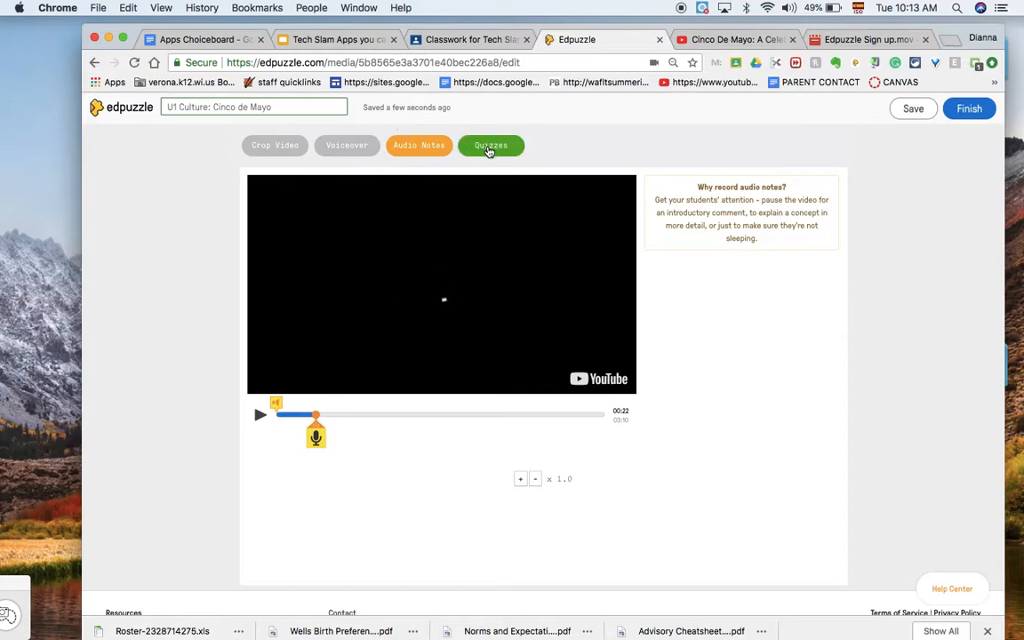
# Play the video from 00:09 in quiz mode and insert a multiple-choice question at 00:14
pyautogui.click(488, 149)
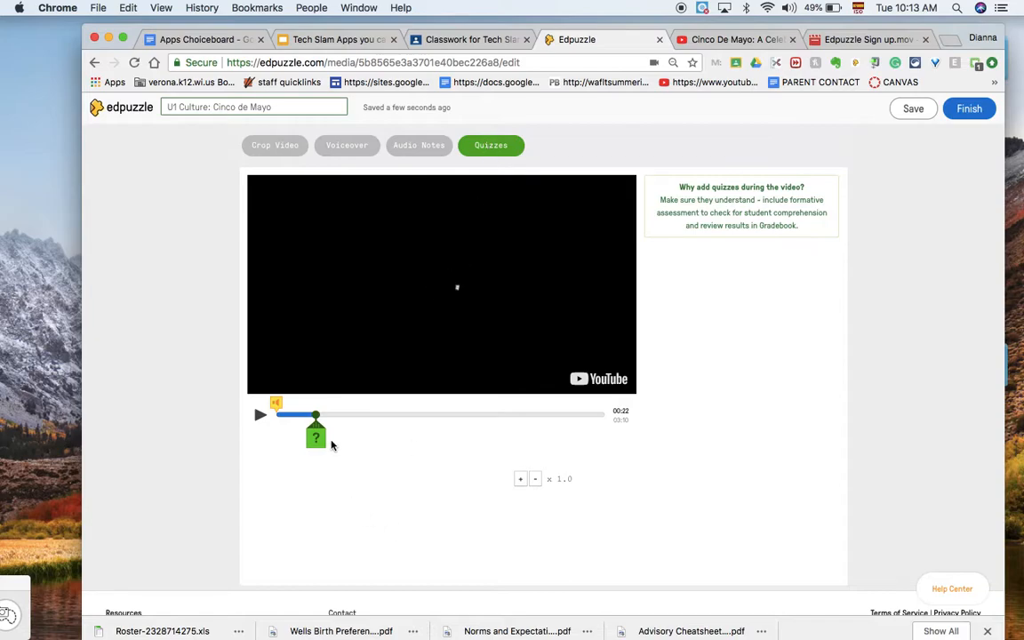
pyautogui.moveTo(316, 418); pyautogui.dragTo(292, 423)
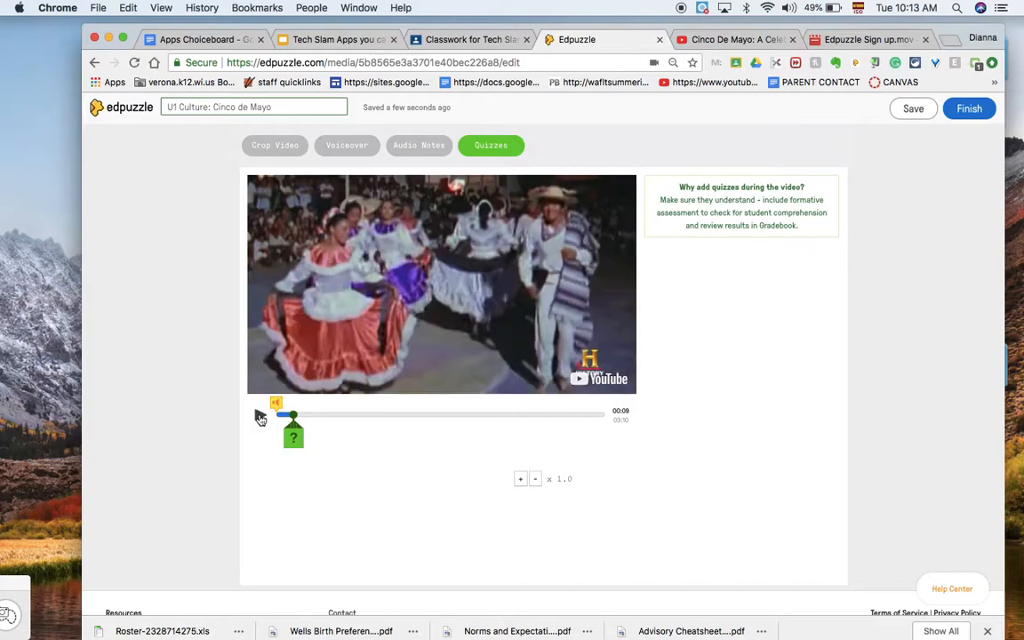
pyautogui.click(258, 416)
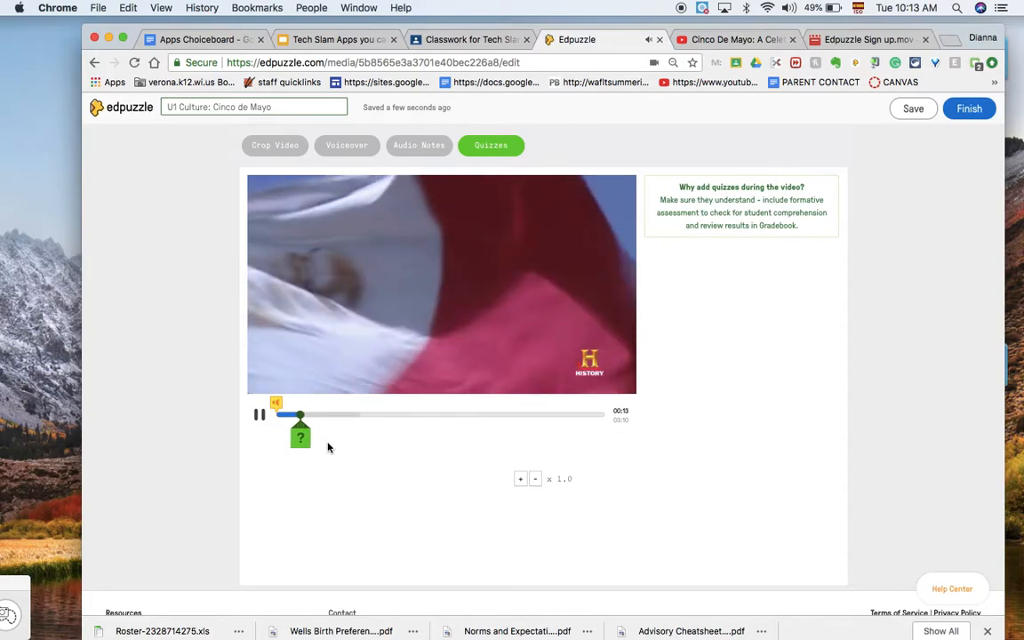
pyautogui.click(300, 438)
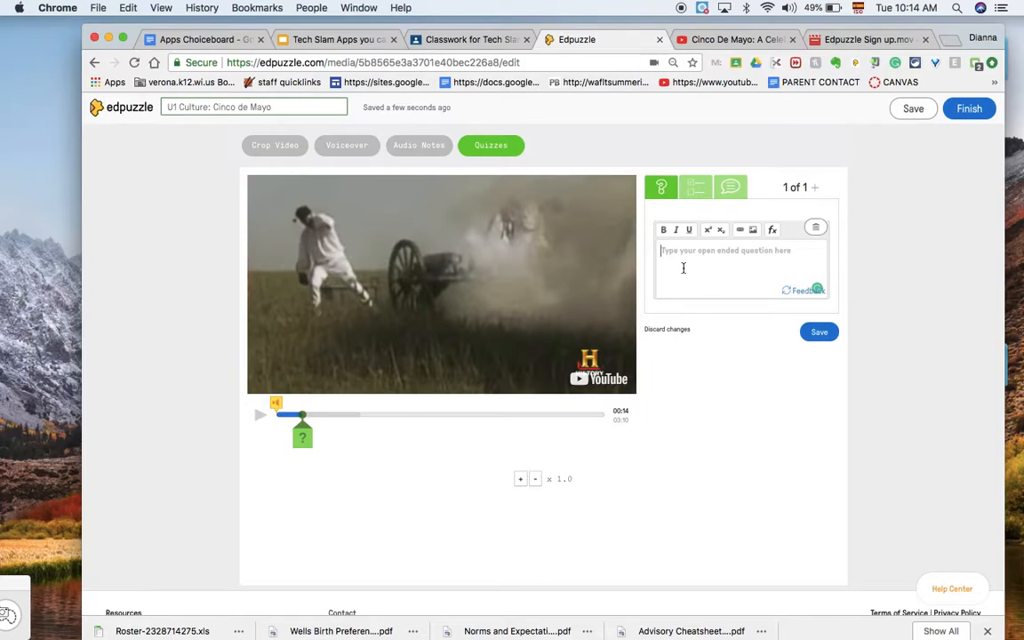
pyautogui.click(704, 184)
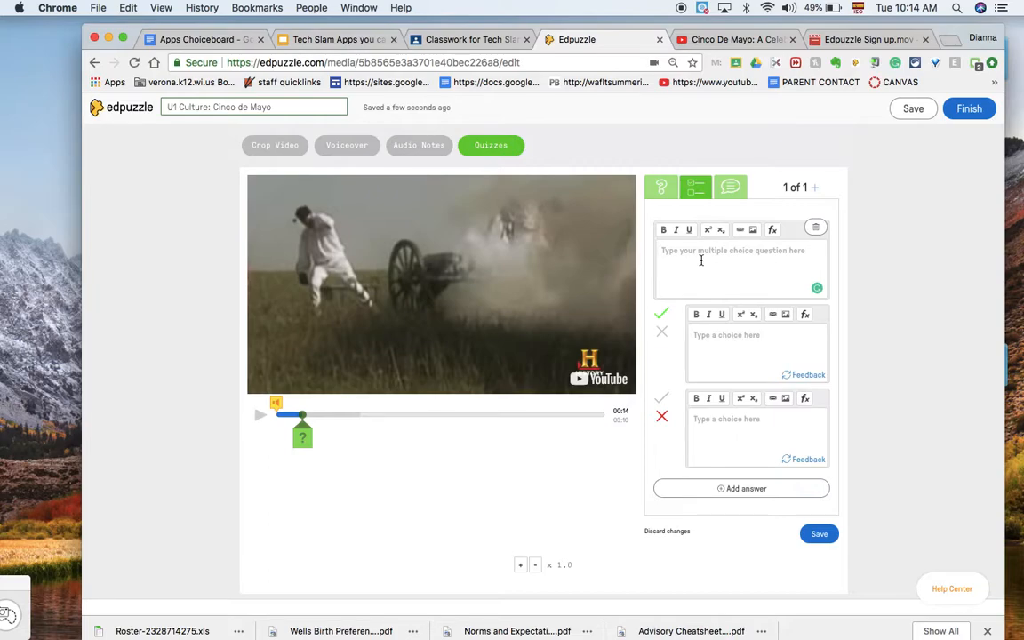
# Write the question "Cinco de Mayo celebrates Mexican Independence." with "False" as the correct choice and "True" as the incorrect one
pyautogui.write('Cinco de')
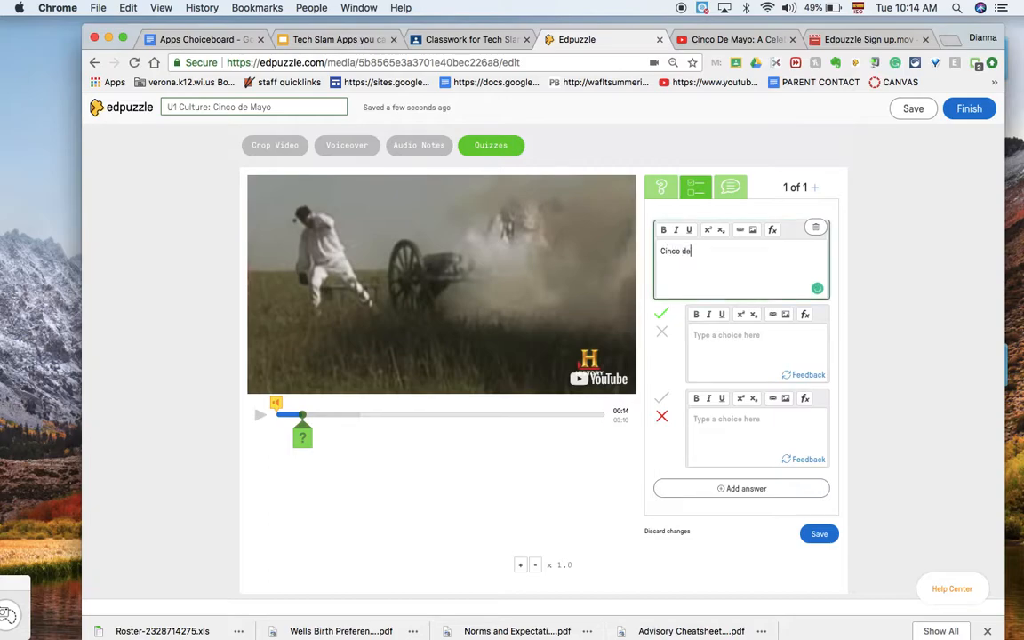
pyautogui.write(' Mayo celebrates Mexican Indep')
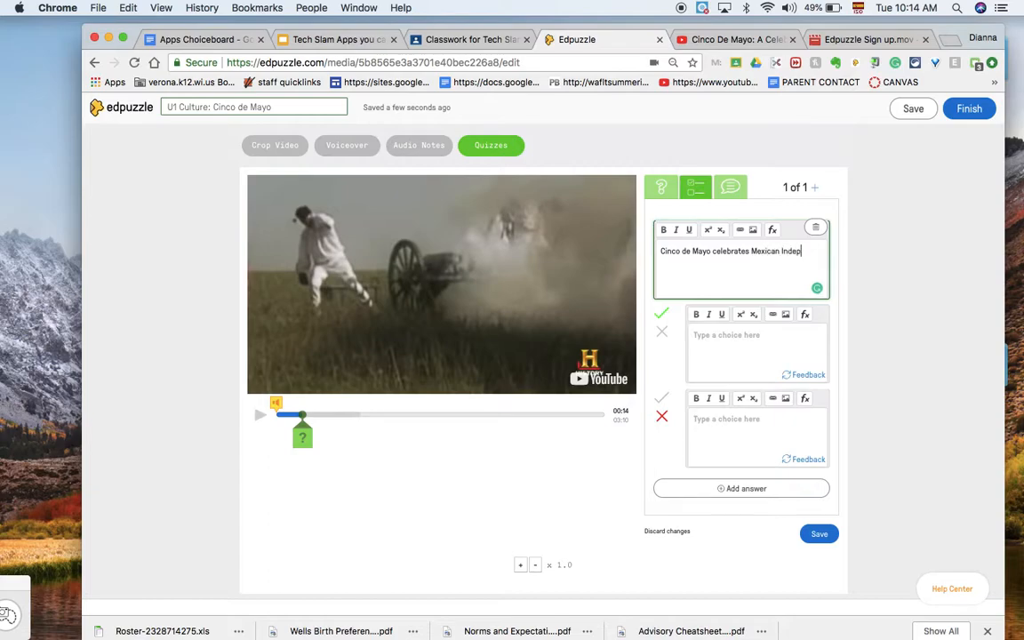
pyautogui.write('endence.')
pyautogui.click(705, 335)
pyautogui.write('False')
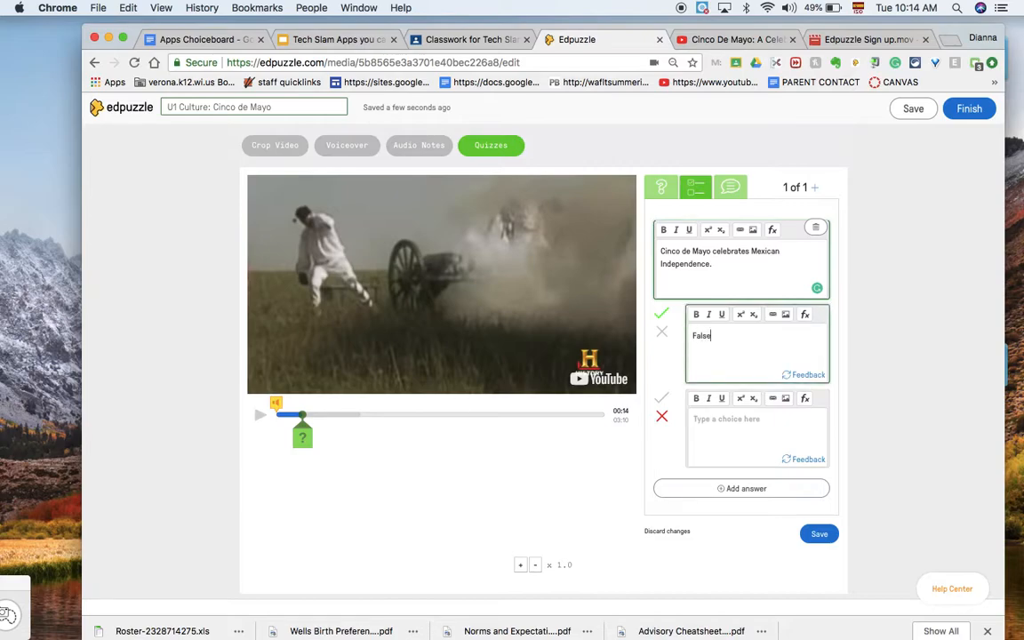
pyautogui.click(697, 418)
pyautogui.write('True')
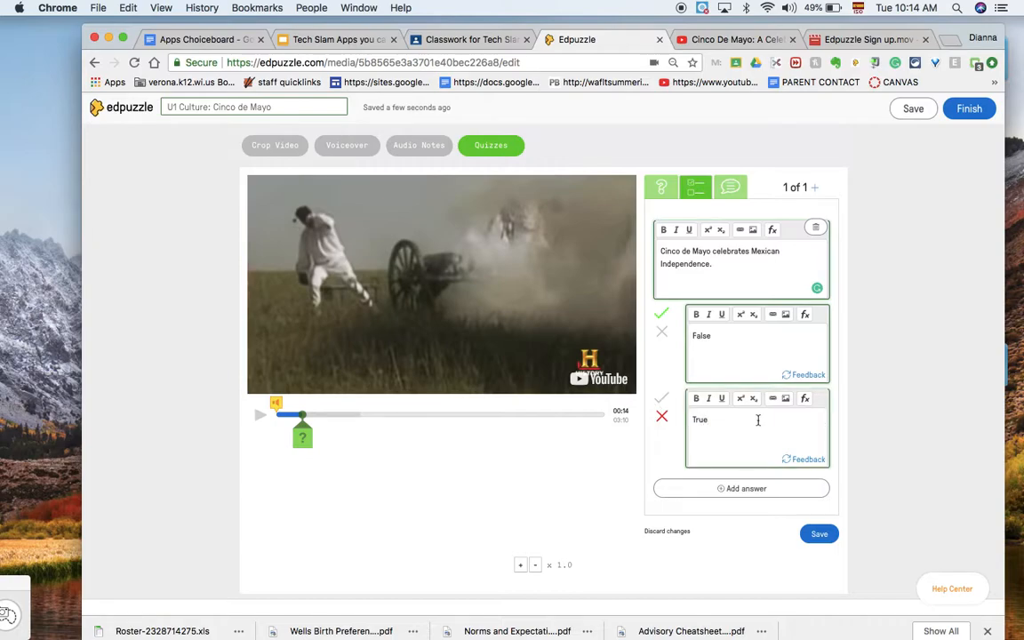
# Add the feedback "Great Job!" to the False choice and "Watch again!" to the True choice, and save the question
pyautogui.click(809, 375)
pyautogui.write('Great Job!')
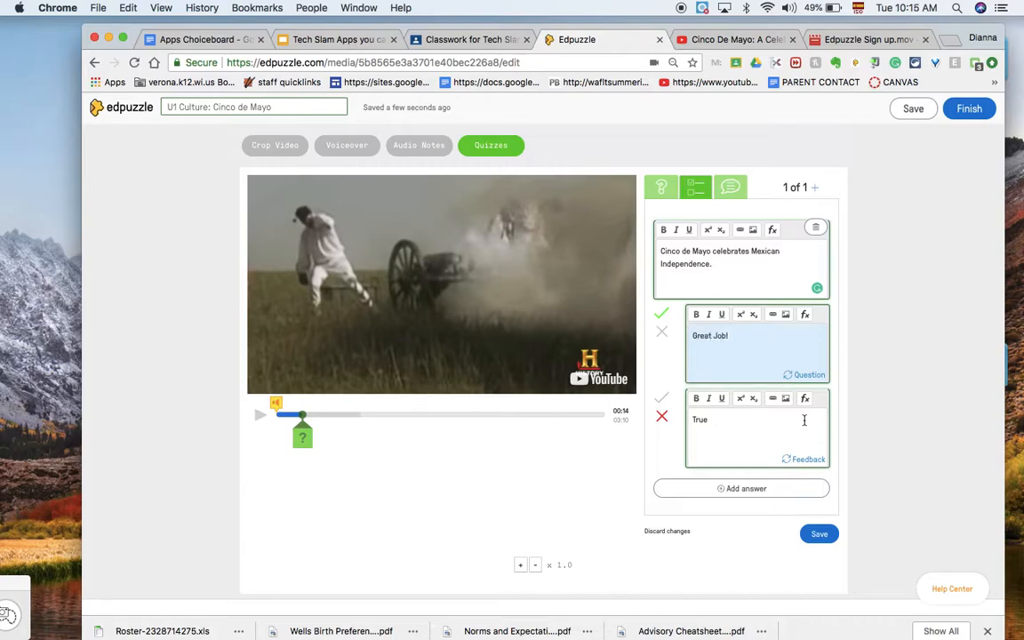
pyautogui.click(810, 459)
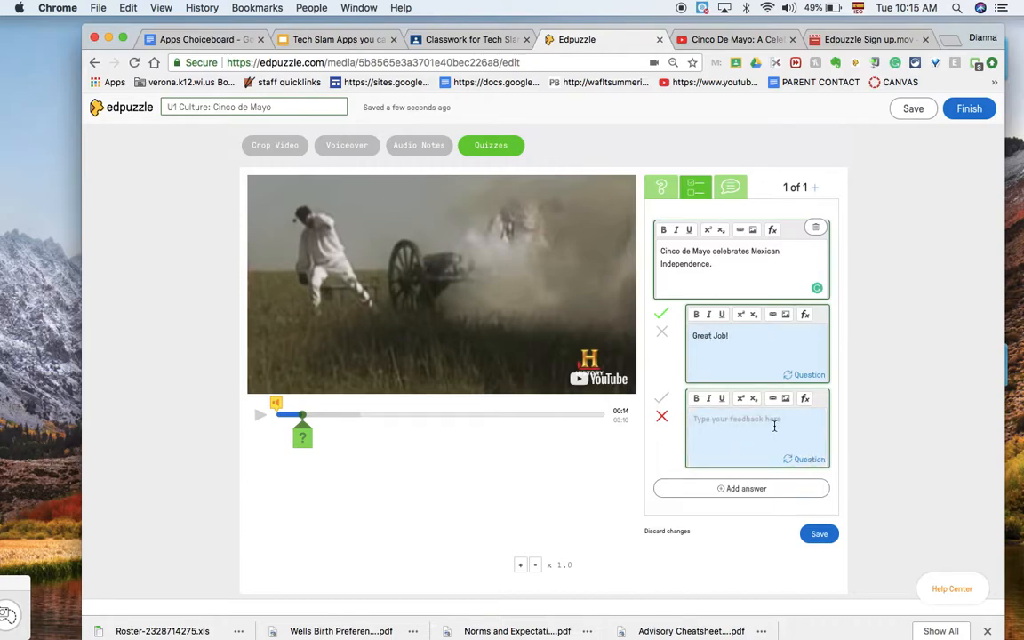
pyautogui.write('Watch again!')
pyautogui.click(818, 533)
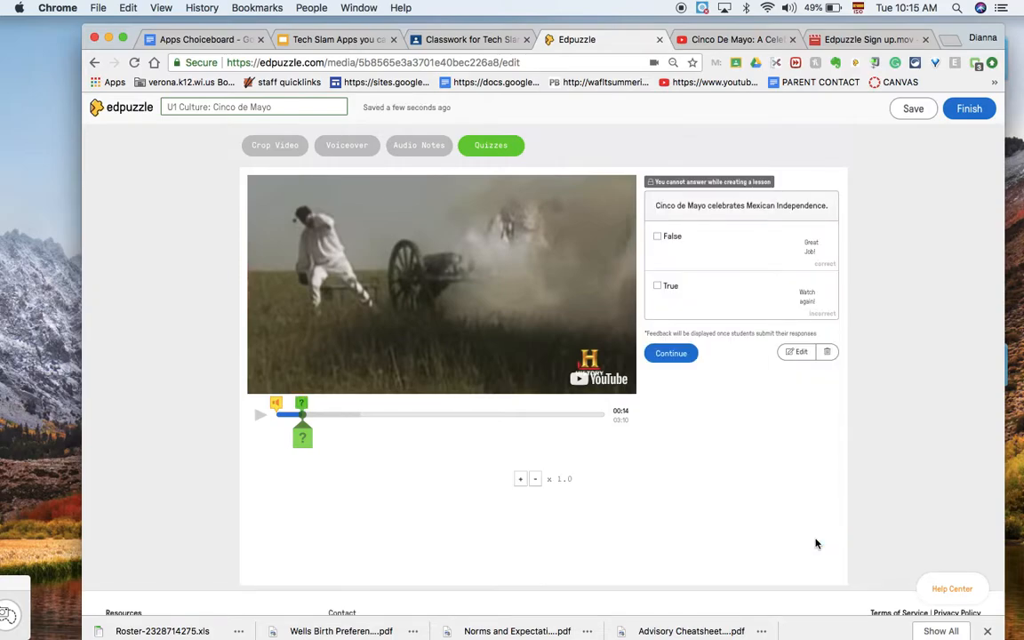
# Continue the video to 00:27 and save an open-ended question there reading "When did the Mexican American War End"
pyautogui.click(662, 354)
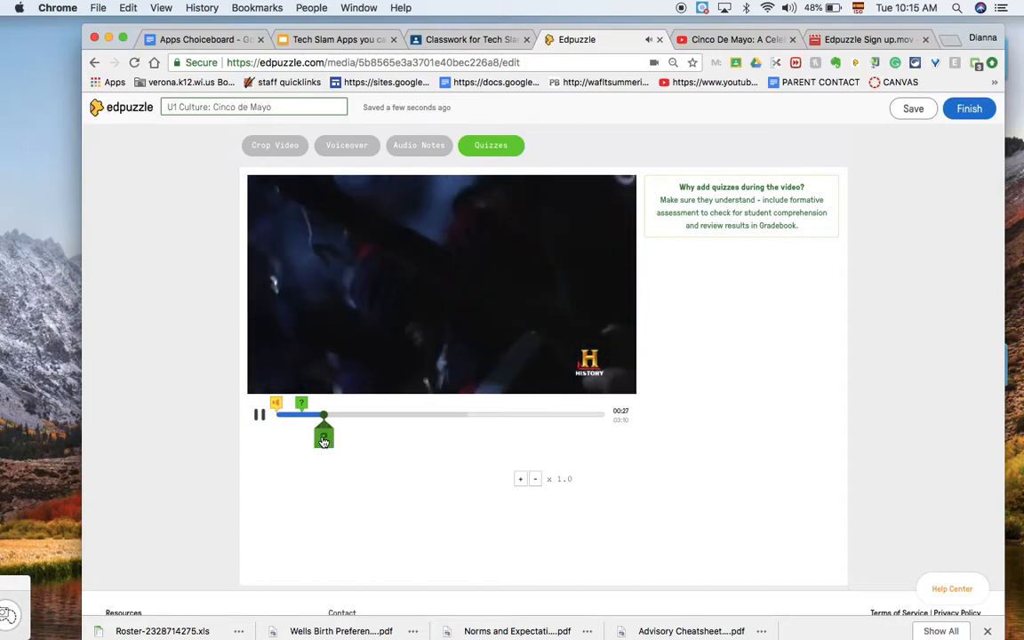
pyautogui.click(323, 437)
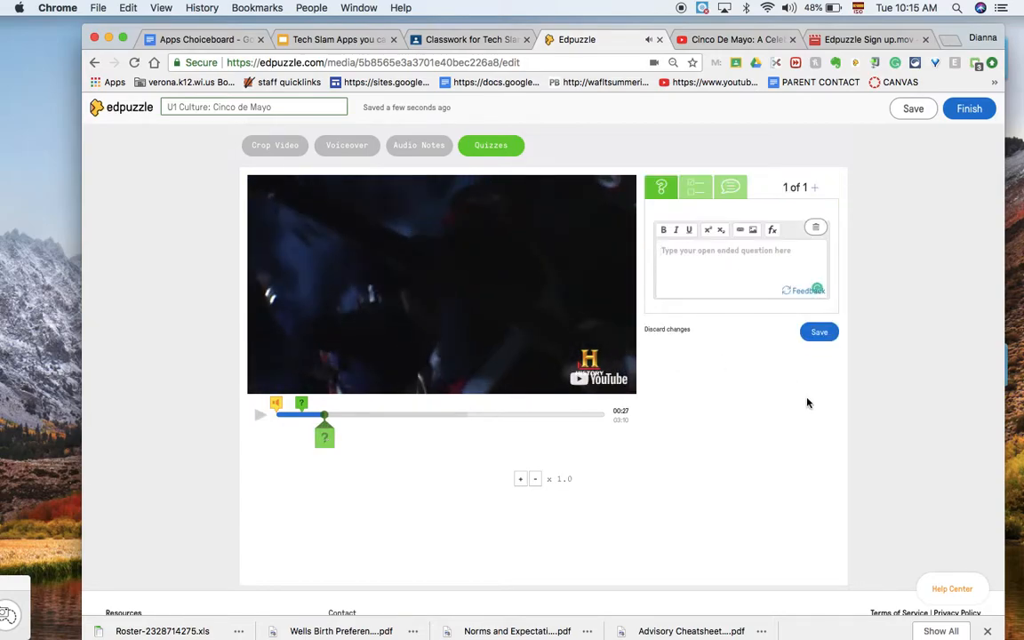
pyautogui.click(676, 251)
pyautogui.write('When did')
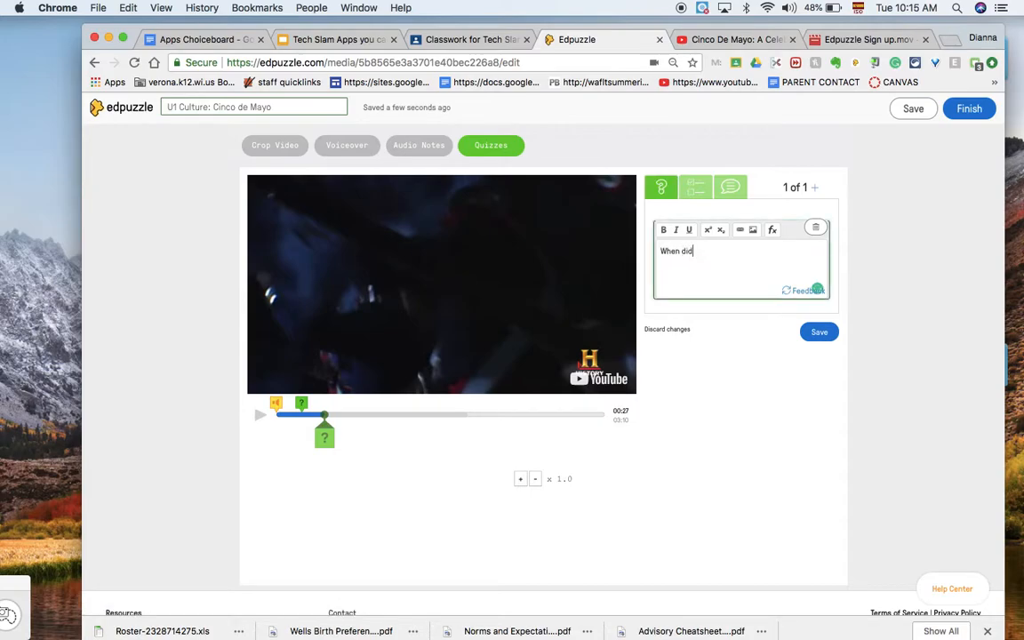
pyautogui.write(' the Us')
pyautogui.press('BackSpace')
pyautogui.write('A')
pyautogui.write('Mexican American ')
pyautogui.write('War E')
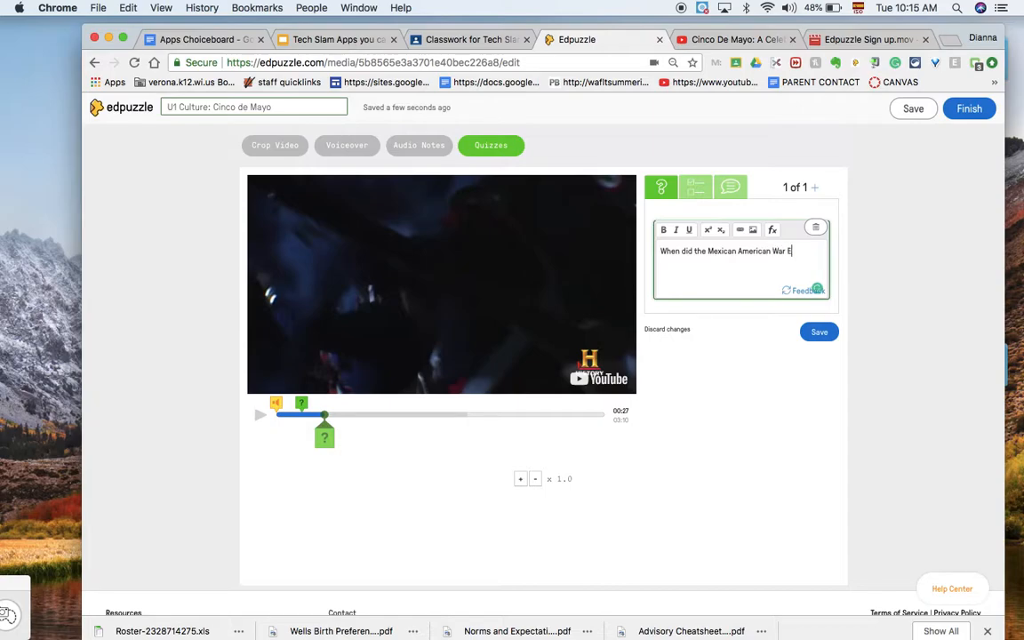
pyautogui.write('nd')
pyautogui.click(818, 331)
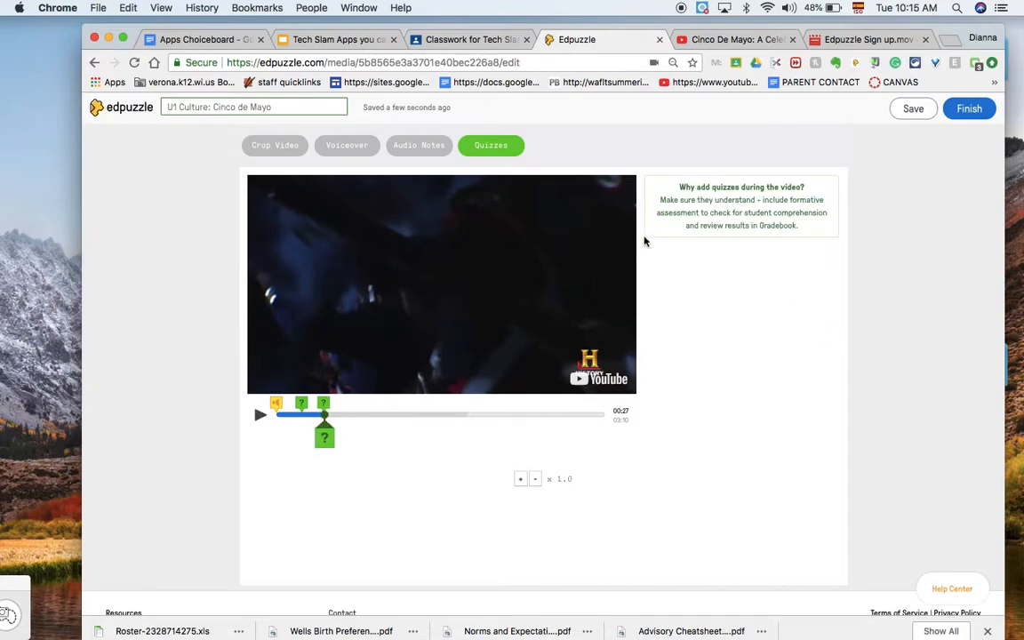
# Edit the open-ended question at 00:27 and add a second item, a comment reading "Hint it's between 1840 and 1850"
pyautogui.click(324, 406)
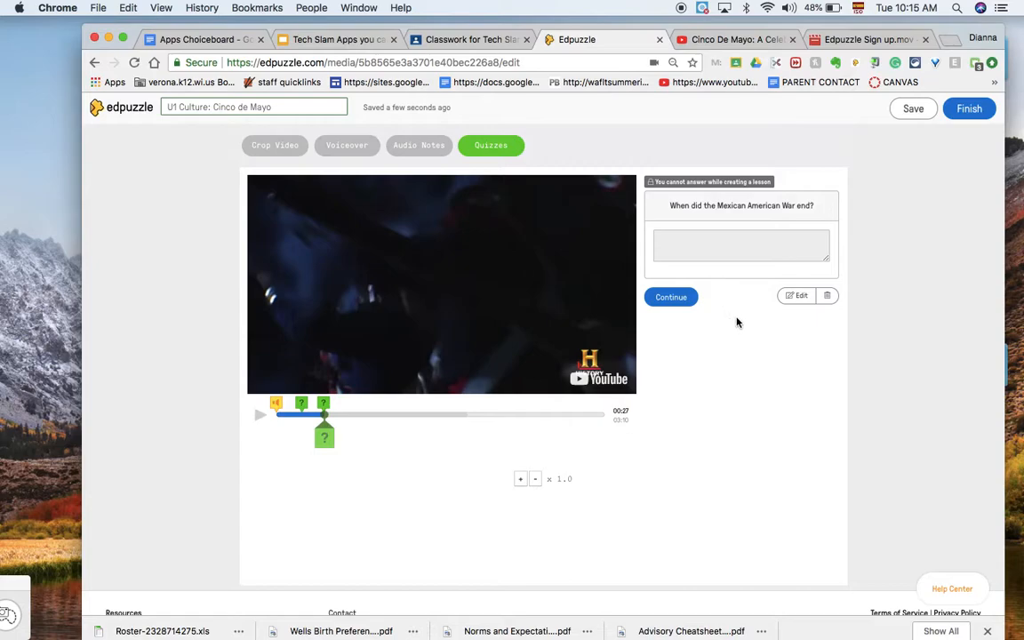
pyautogui.click(793, 297)
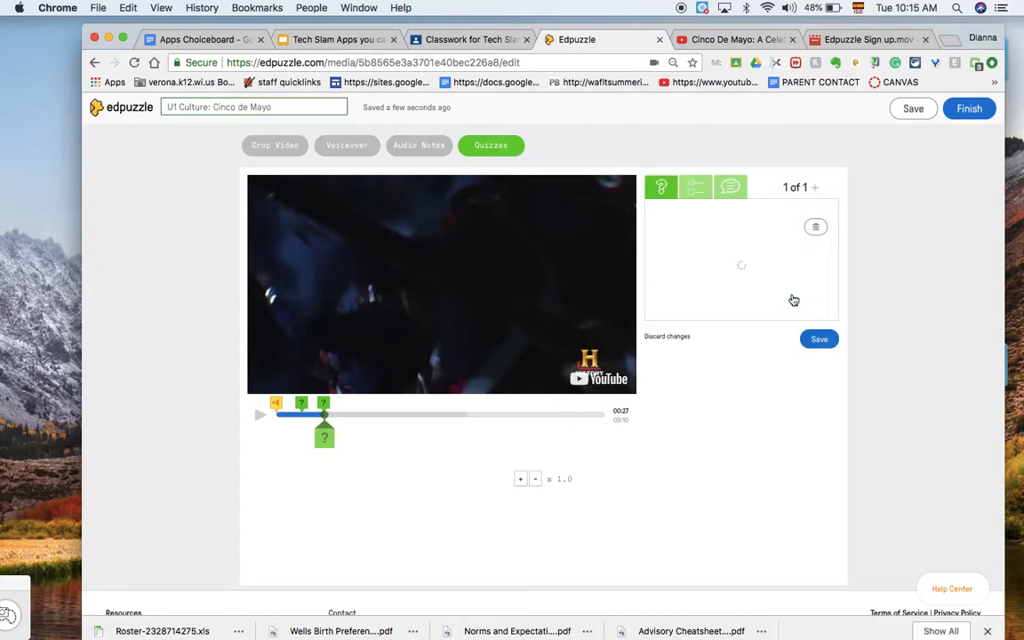
pyautogui.click(733, 188)
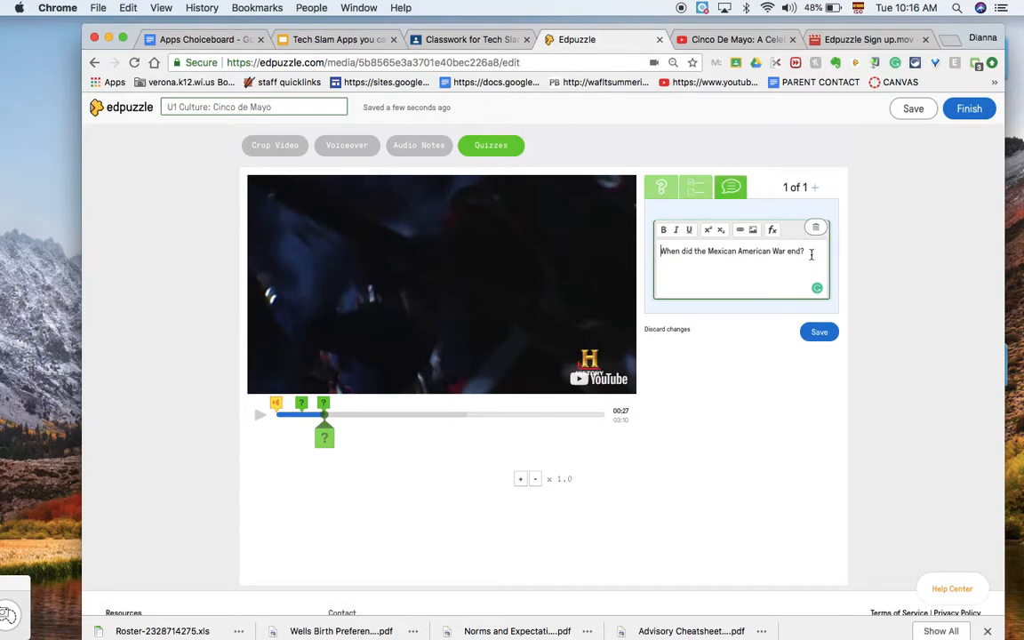
pyautogui.click(815, 187)
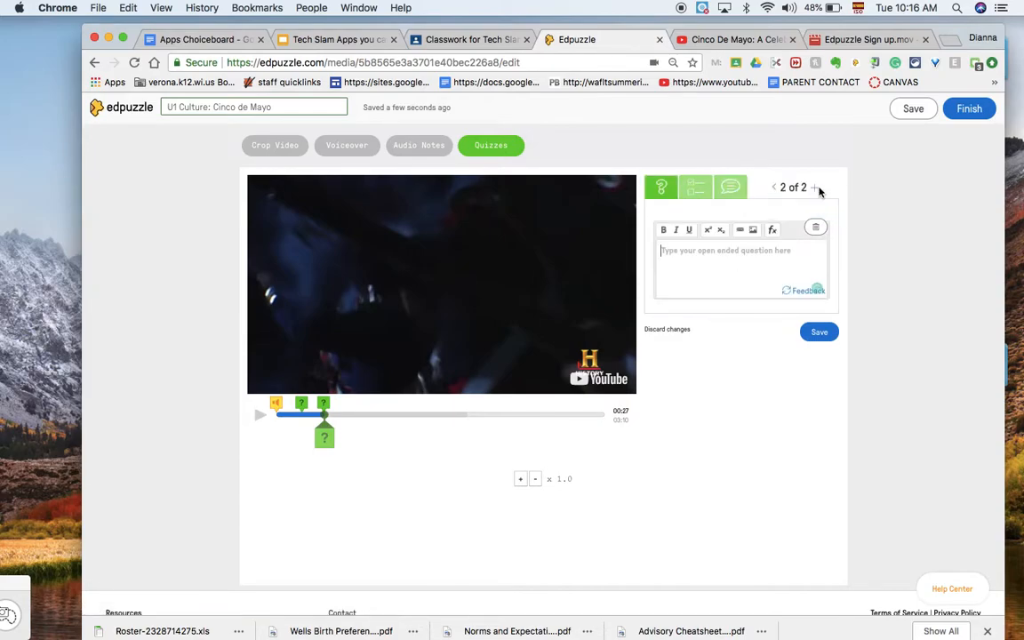
pyautogui.click(730, 188)
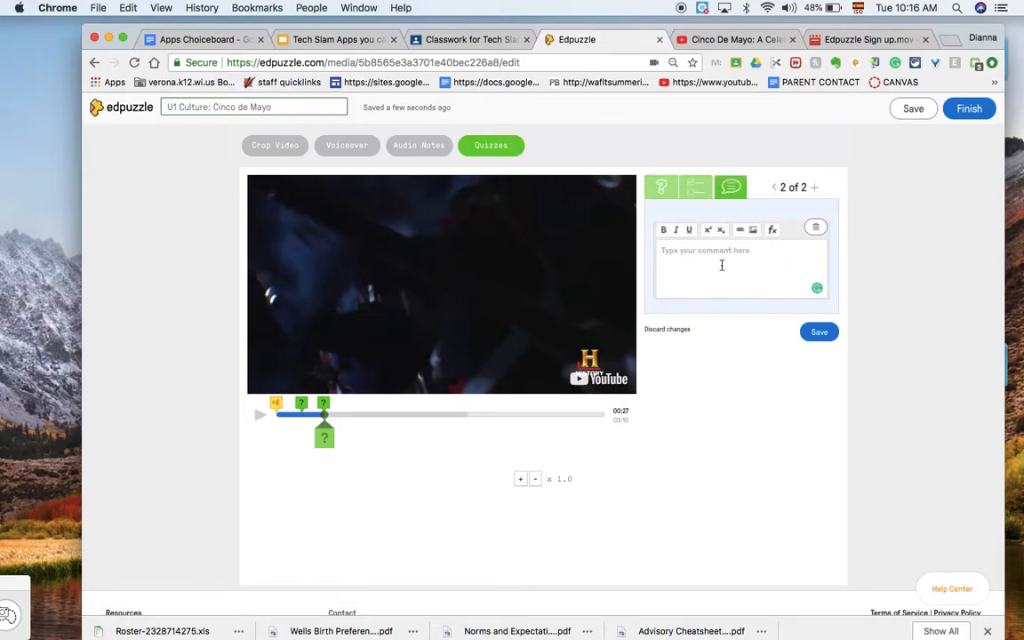
pyautogui.write("Hint it's betwe")
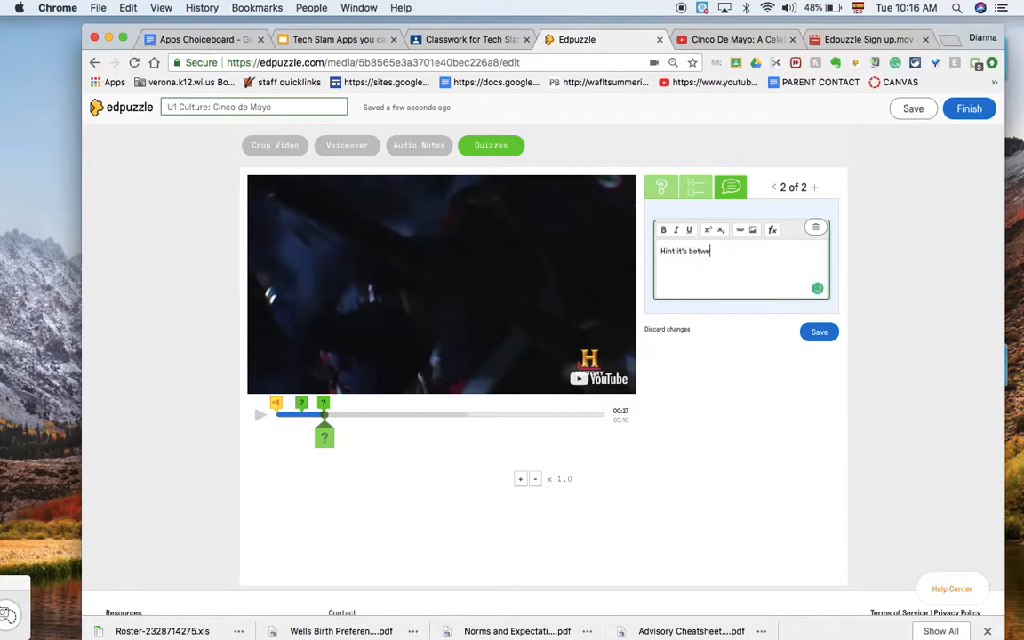
pyautogui.write('en 1840 and 1850')
# Set the first item, "When did the Mexican American War end?", back to an open-ended question and save the changes
pyautogui.click(773, 188)
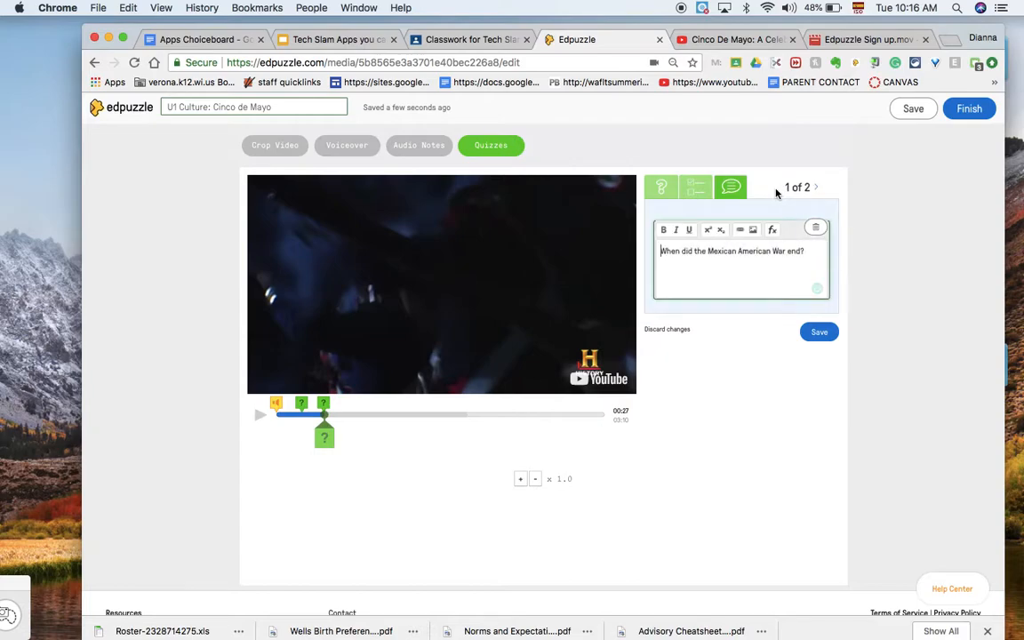
pyautogui.click(660, 187)
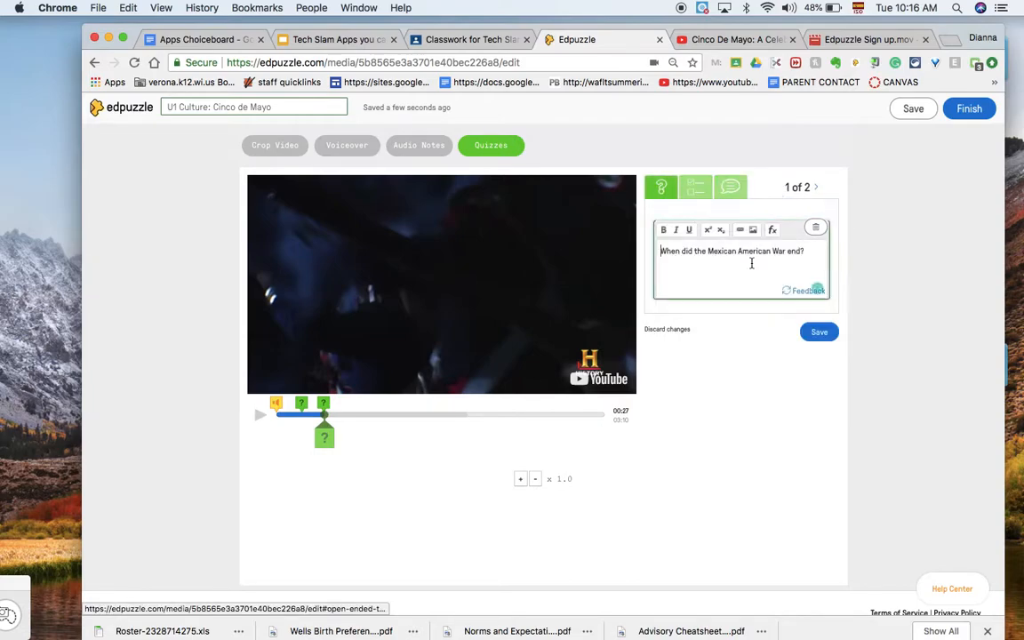
pyautogui.click(818, 332)
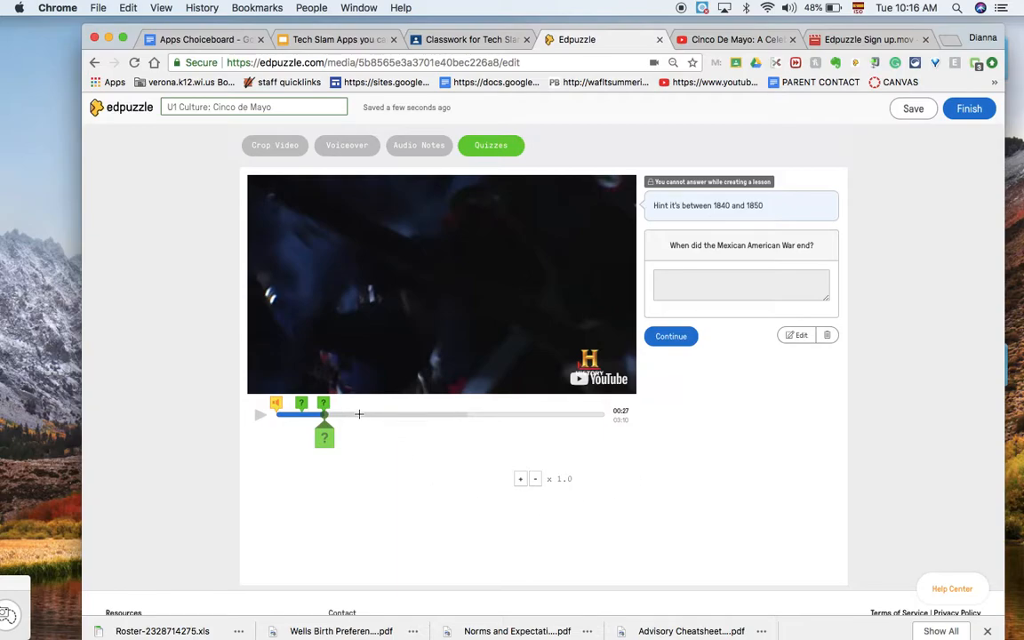
# Finish the lesson and select the class Esp1 Bloque 7 for the assignment
pyautogui.moveTo(326, 427)
pyautogui.mouseDown()
pyautogui.moveTo(365, 430)
pyautogui.moveTo(327, 430)
pyautogui.mouseUp()
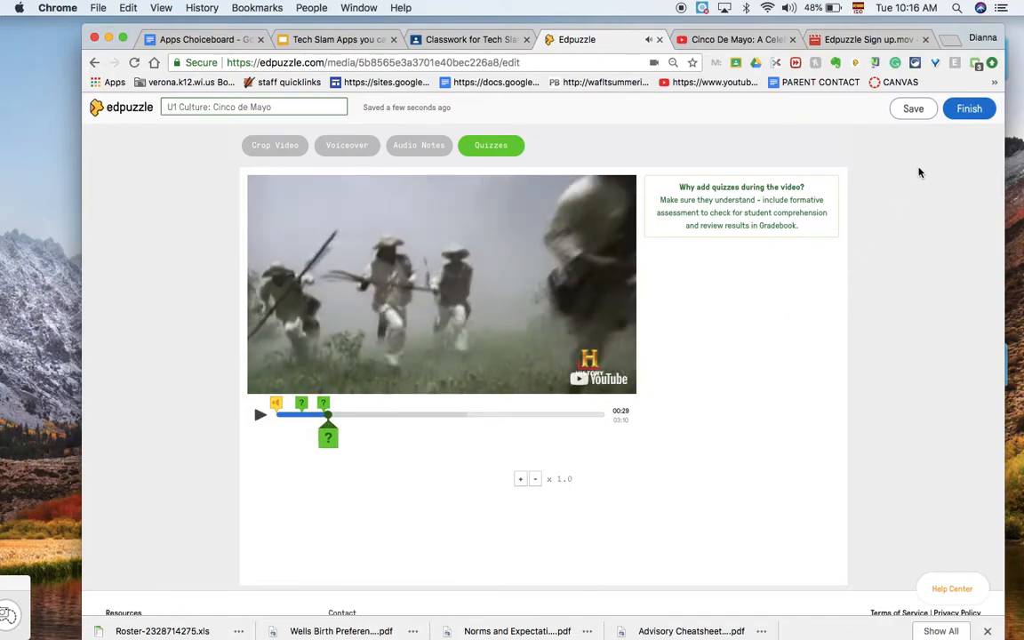
pyautogui.click(973, 108)
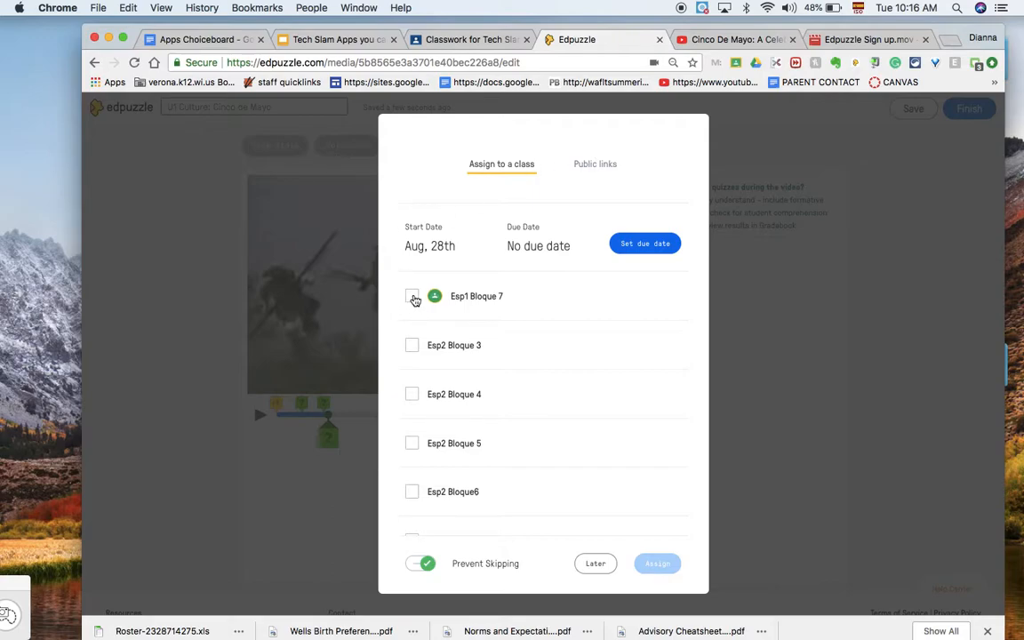
pyautogui.click(413, 298)
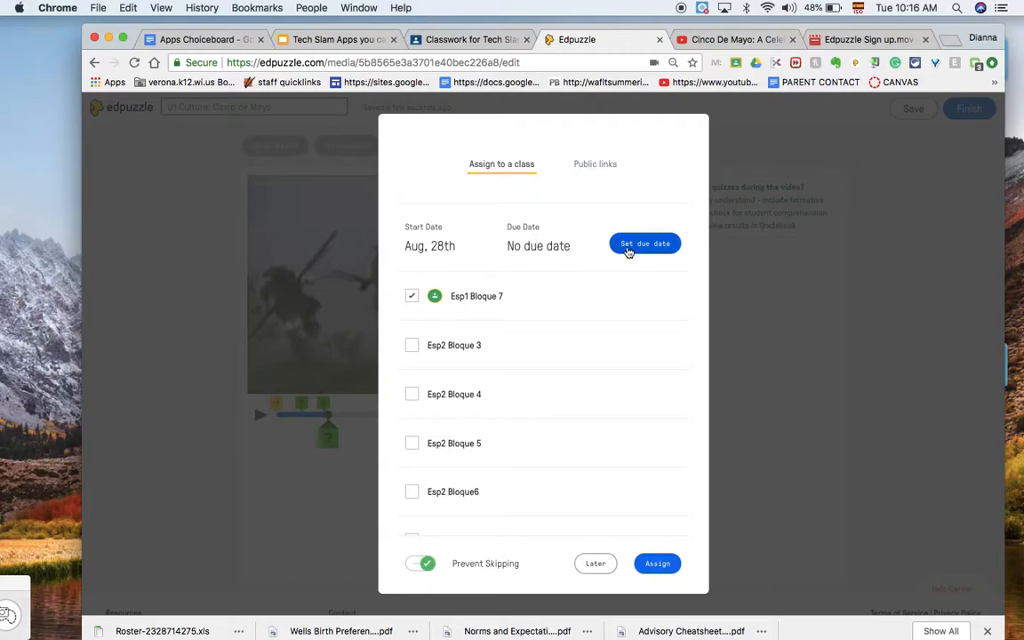
# Set the assignment's start date to September 13 and its due date to September 20, 2018
pyautogui.click(628, 249)
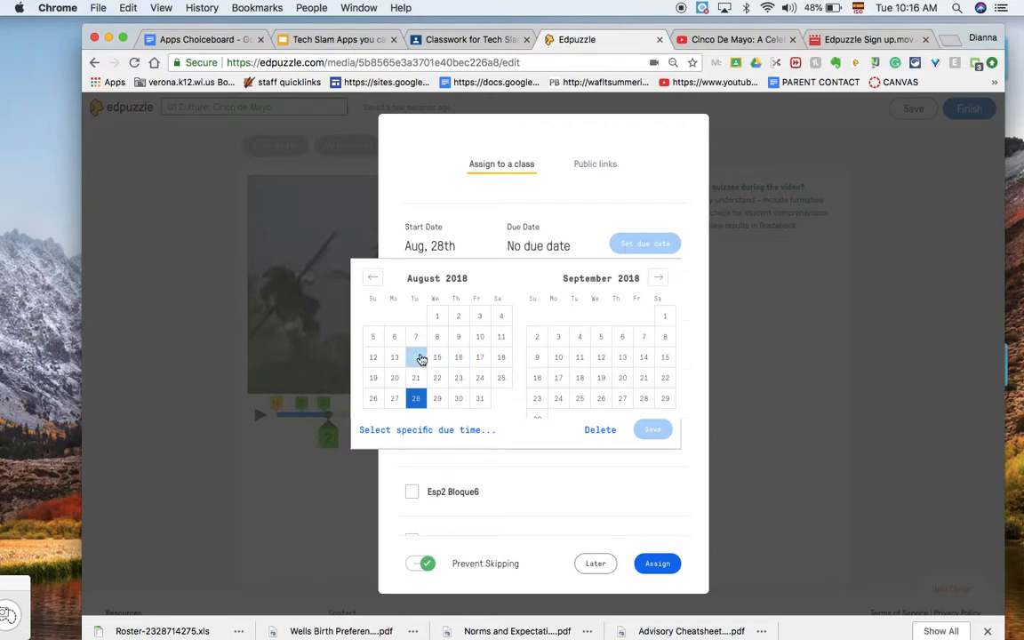
pyautogui.click(627, 357)
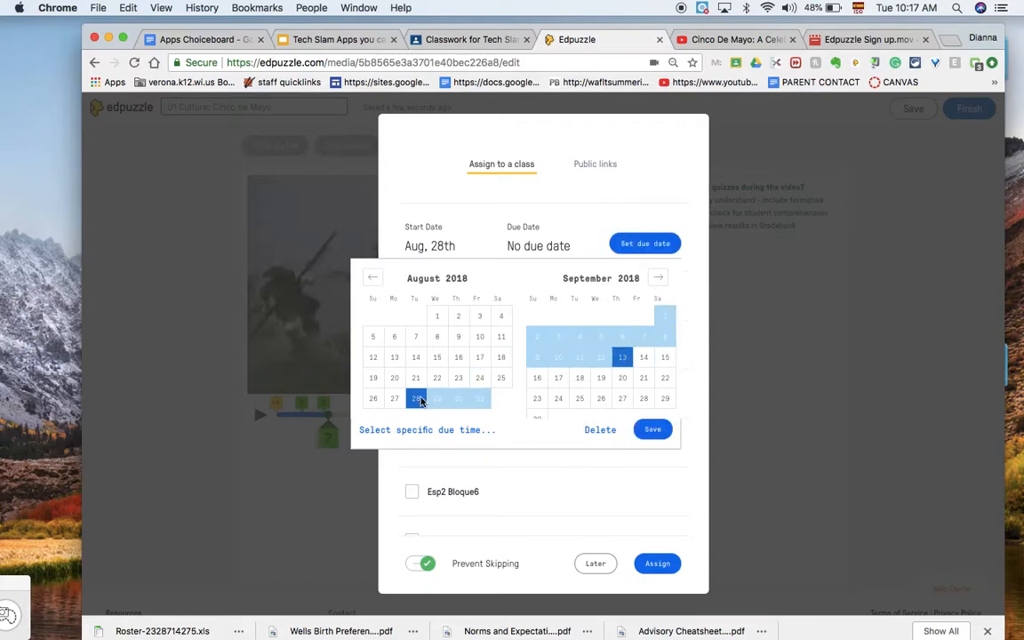
pyautogui.click(656, 278)
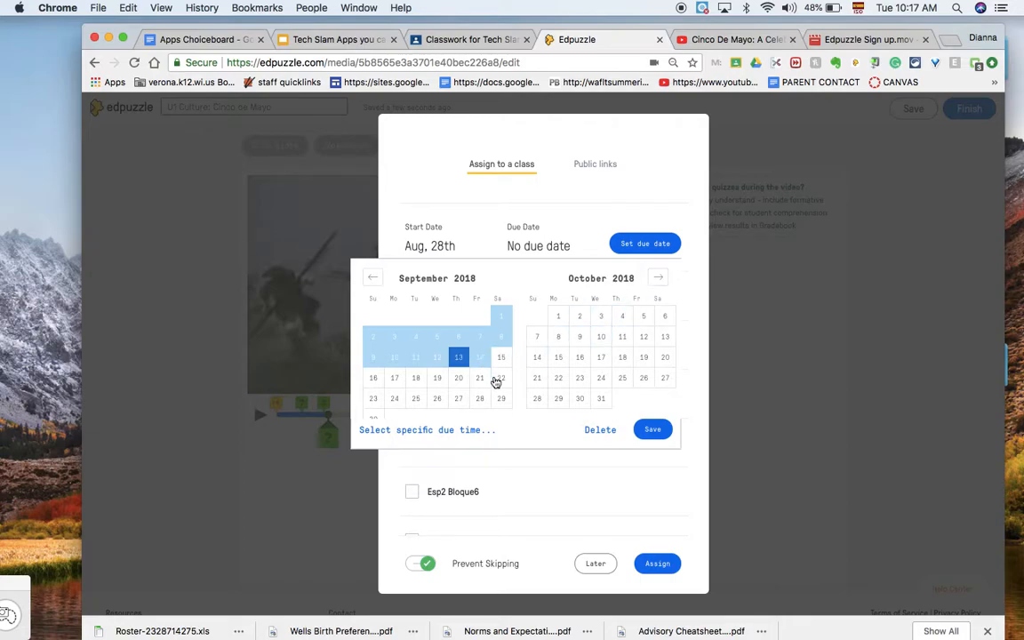
pyautogui.click(460, 380)
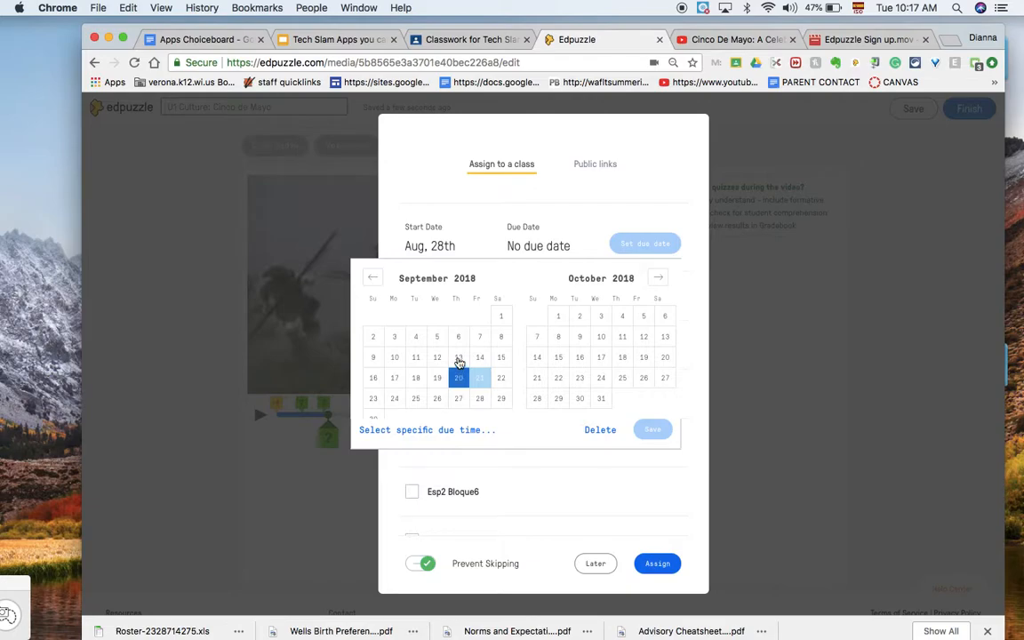
pyautogui.click(458, 361)
pyautogui.click(458, 385)
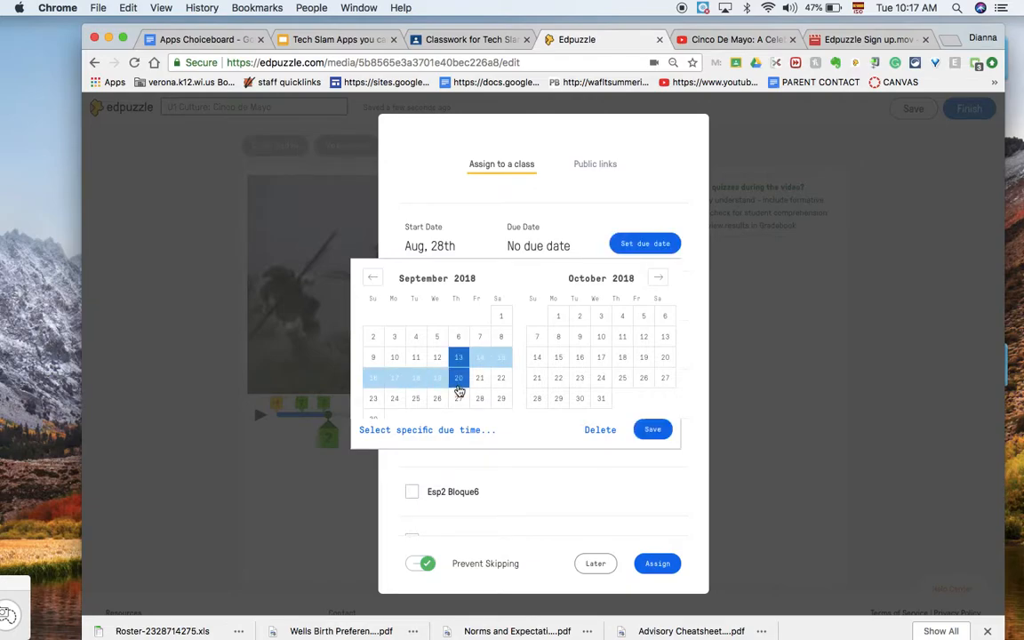
pyautogui.click(649, 245)
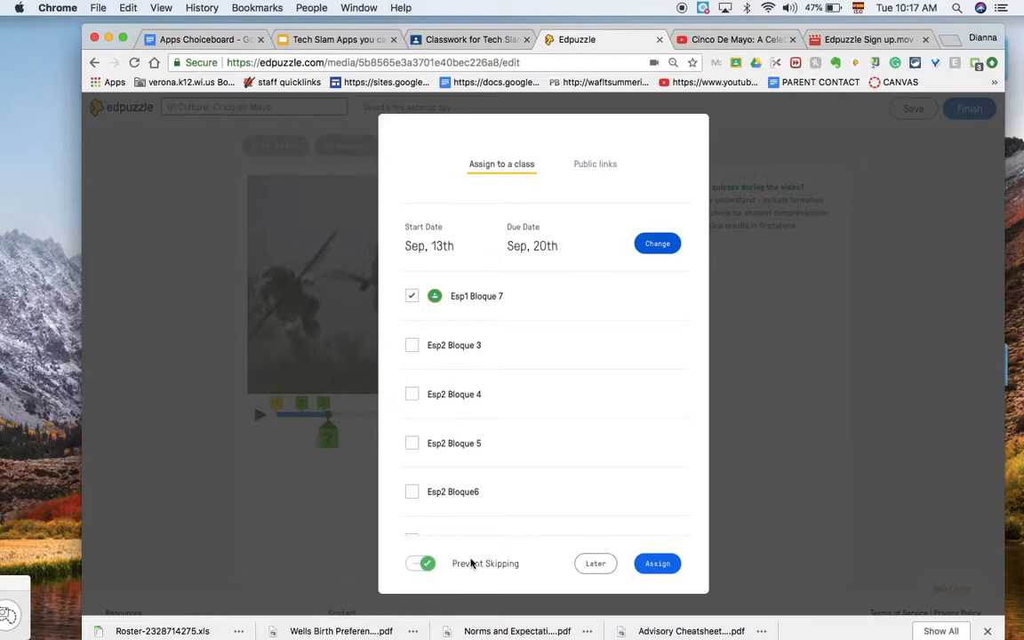
# Assign the lesson with Prevent Skipping turned on, and open the class's list of due assignments
pyautogui.click(428, 563)
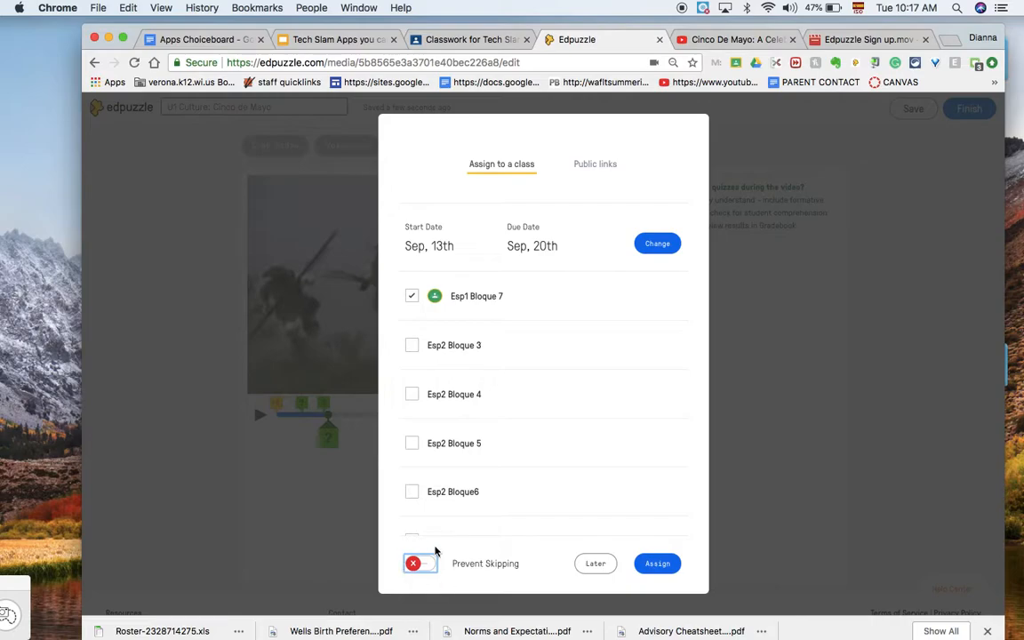
pyautogui.click(426, 564)
pyautogui.click(665, 563)
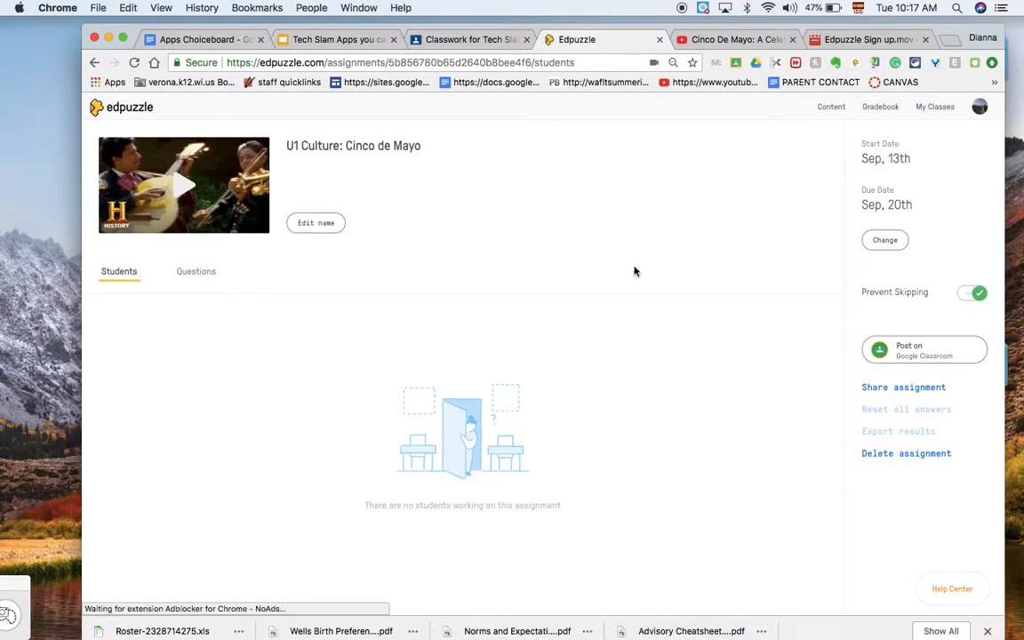
pyautogui.click(935, 109)
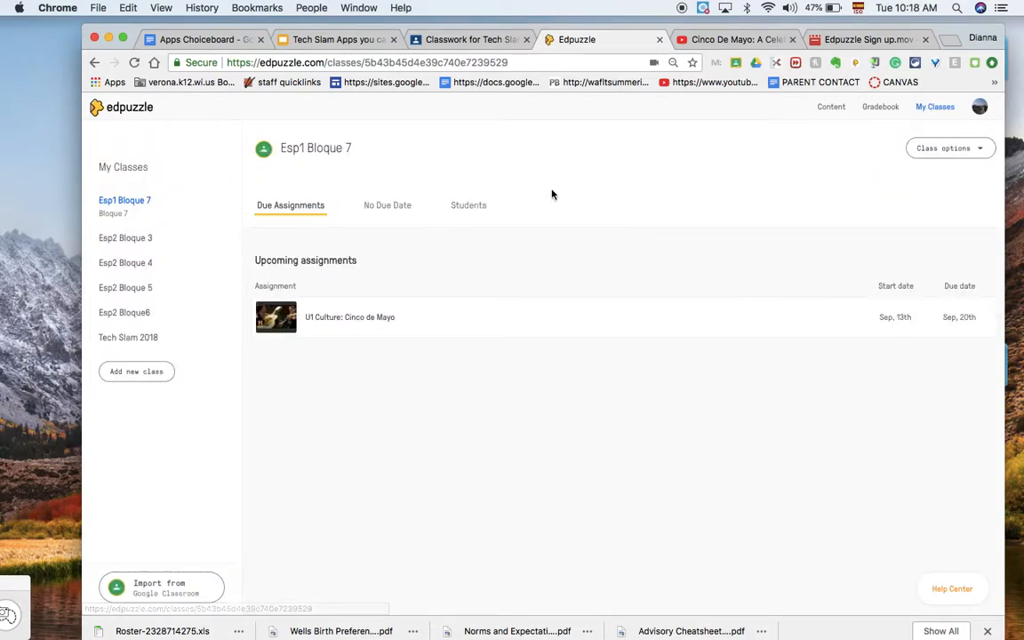